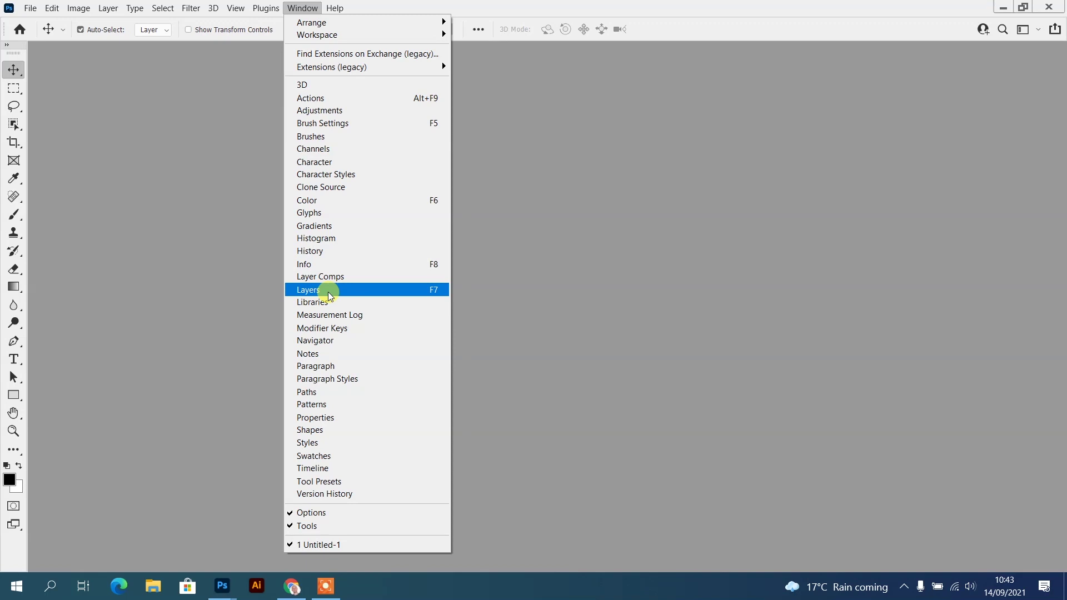
- Show the Layers panel and extend it downward to leave room for more layers
click(328, 291)
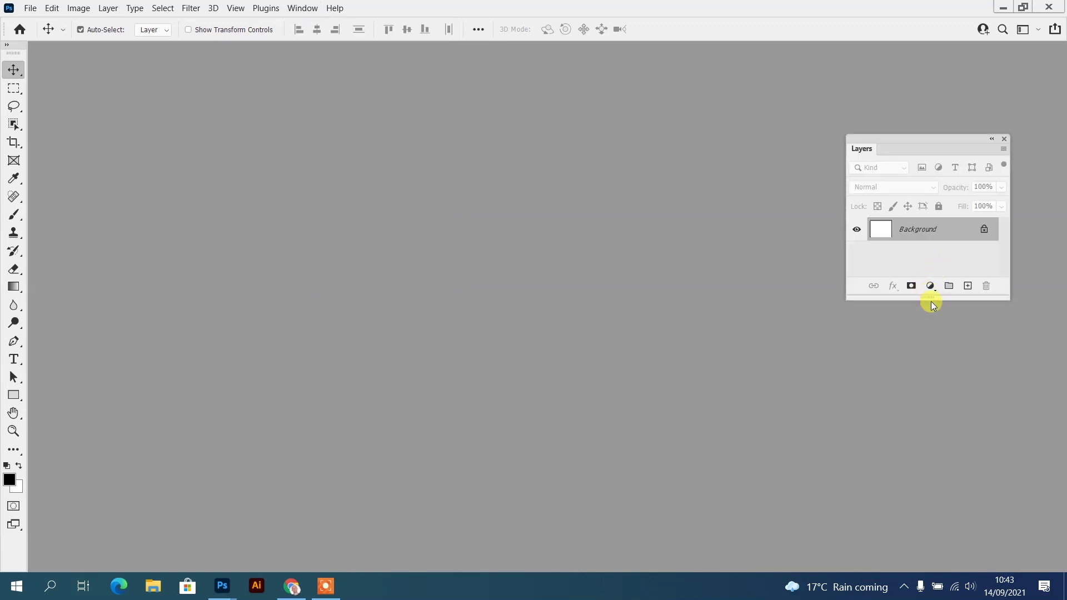
drag(931, 301, 931, 491)
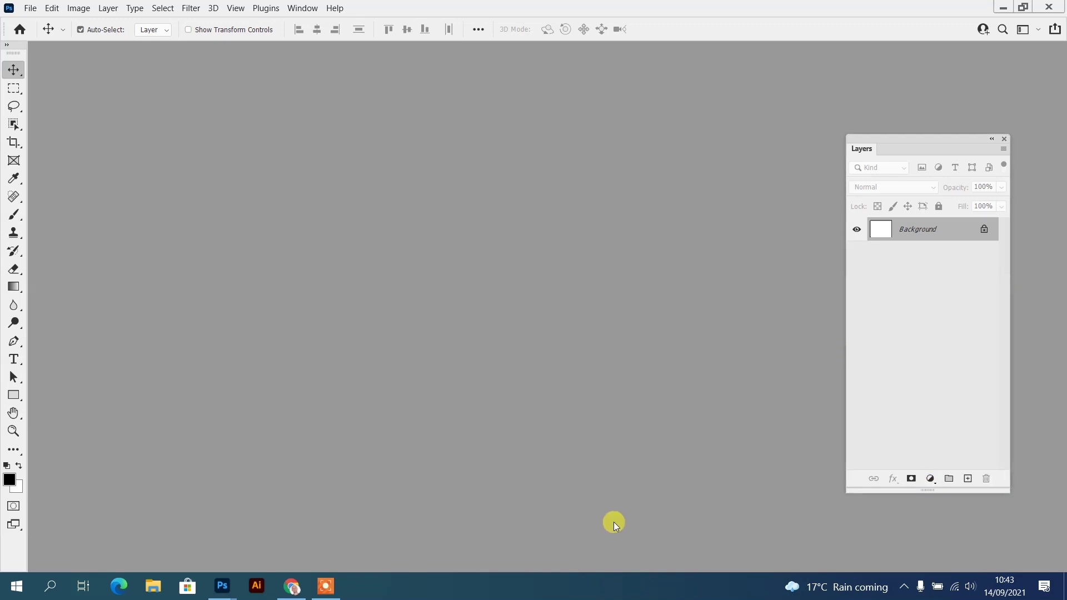
- Bring the Untitled-1 document window forward and check its image size
mouse_move(222, 586)
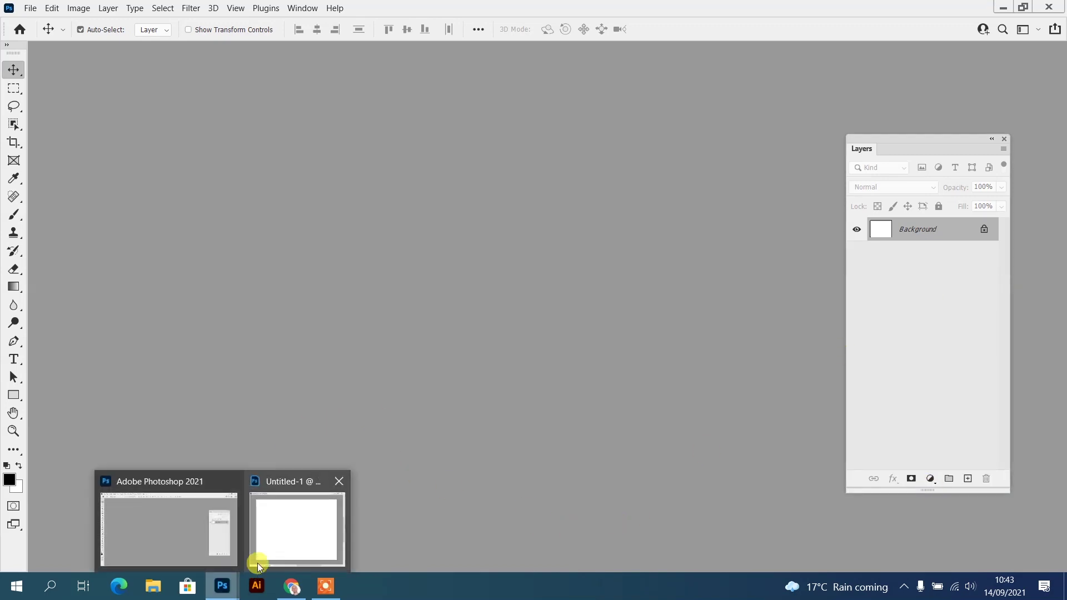
click(295, 542)
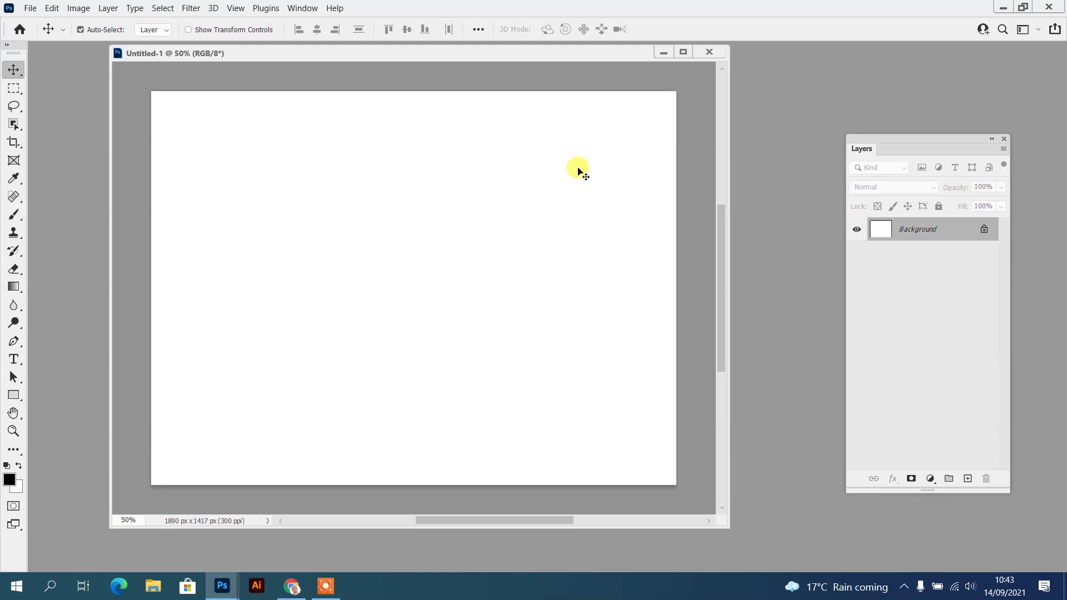
key(ctrl+alt+i)
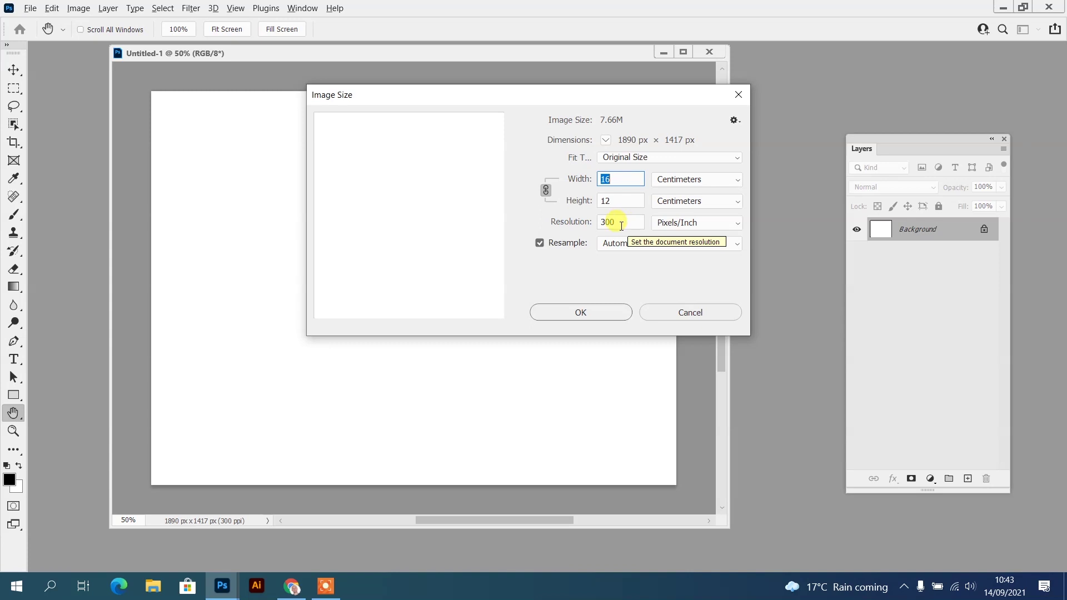
click(585, 314)
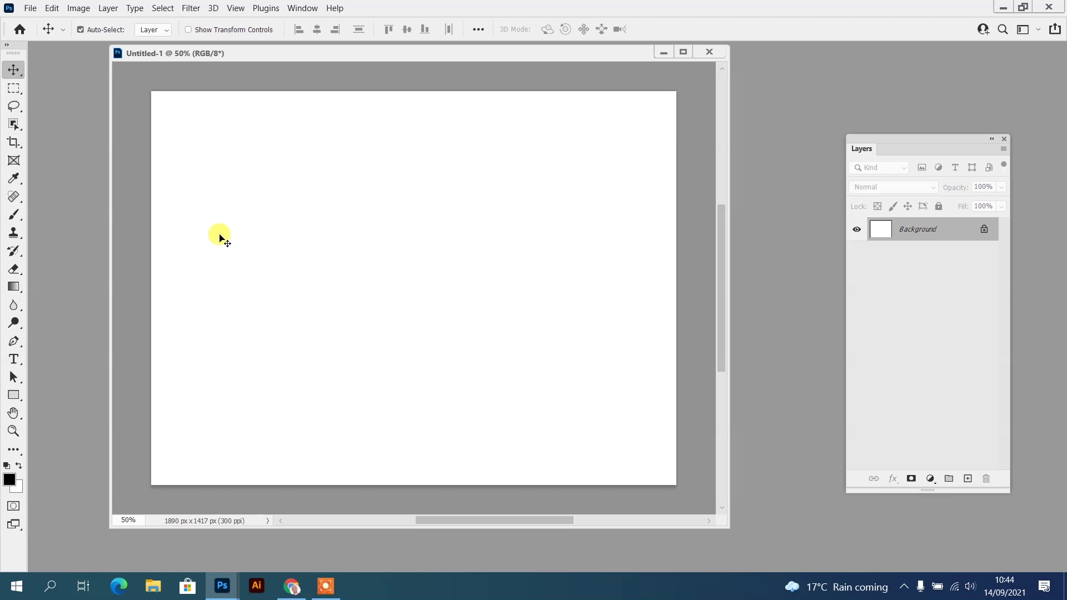
- Paint a looping black brush stroke directly on the Background layer and undo it
key(b)
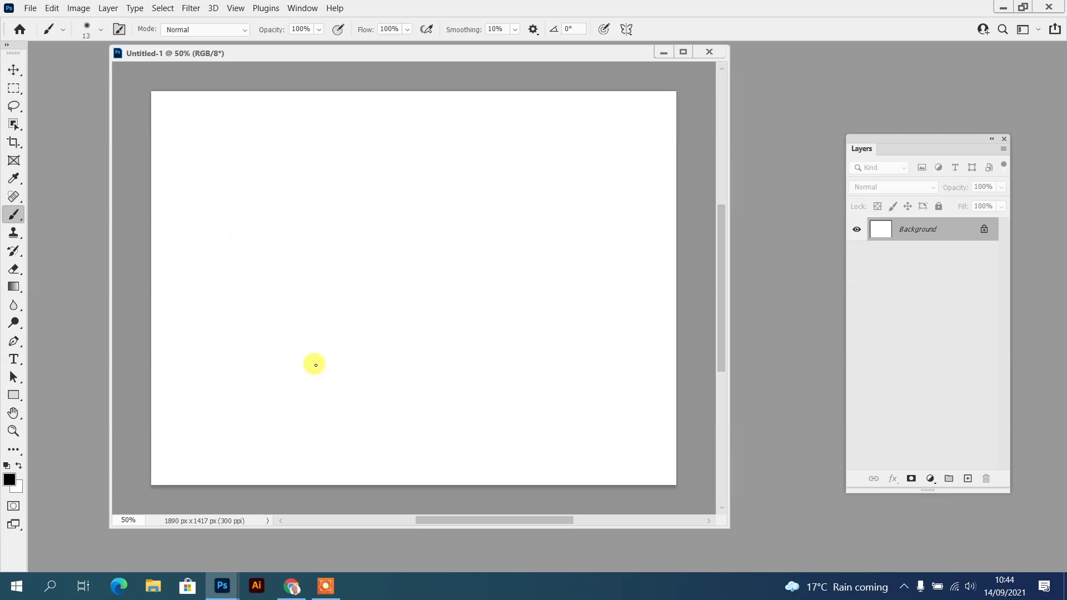
mouse_move(293, 313)
mouse_down()
mouse_move(326, 272)
mouse_move(391, 256)
mouse_move(432, 291)
mouse_move(405, 330)
mouse_move(378, 283)
mouse_move(409, 228)
mouse_move(460, 232)
mouse_up()
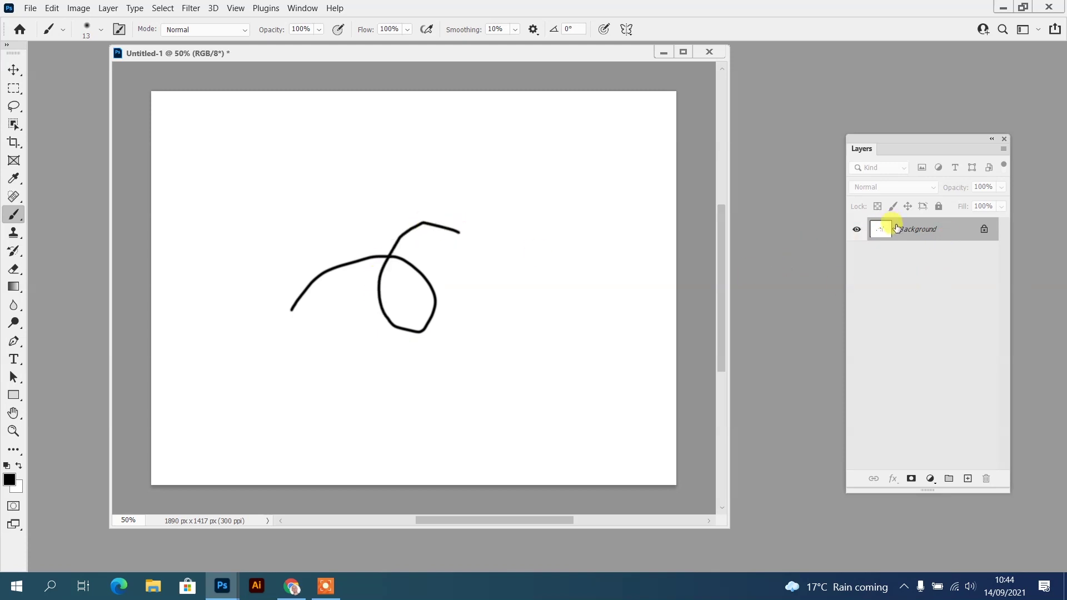
key(ctrl+z)
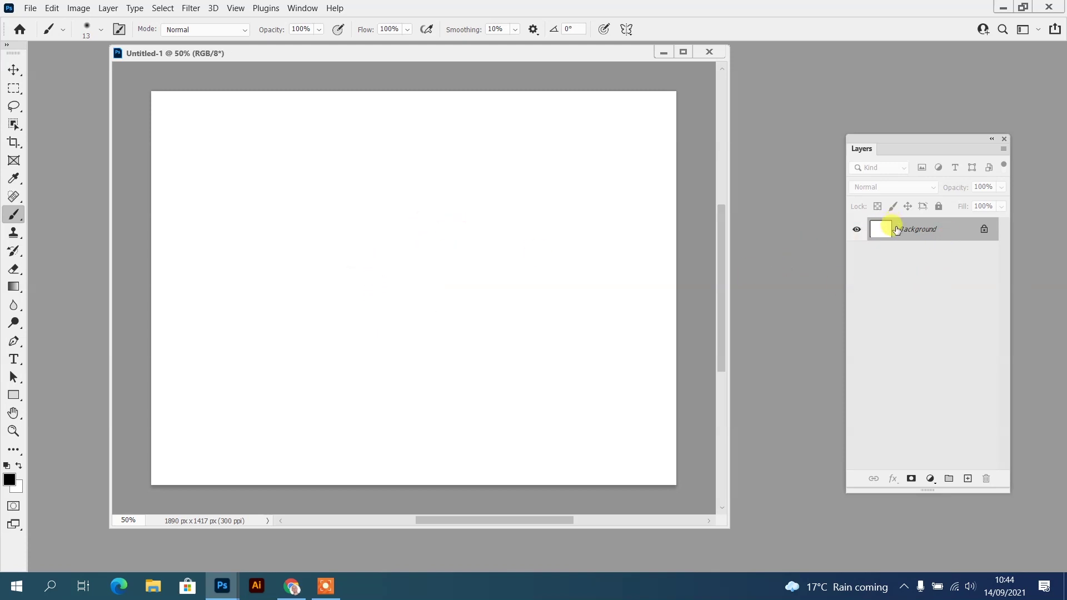
- Add a new layer, paint a looping black brush stroke on it and shift the stroke slightly down and left
click(967, 479)
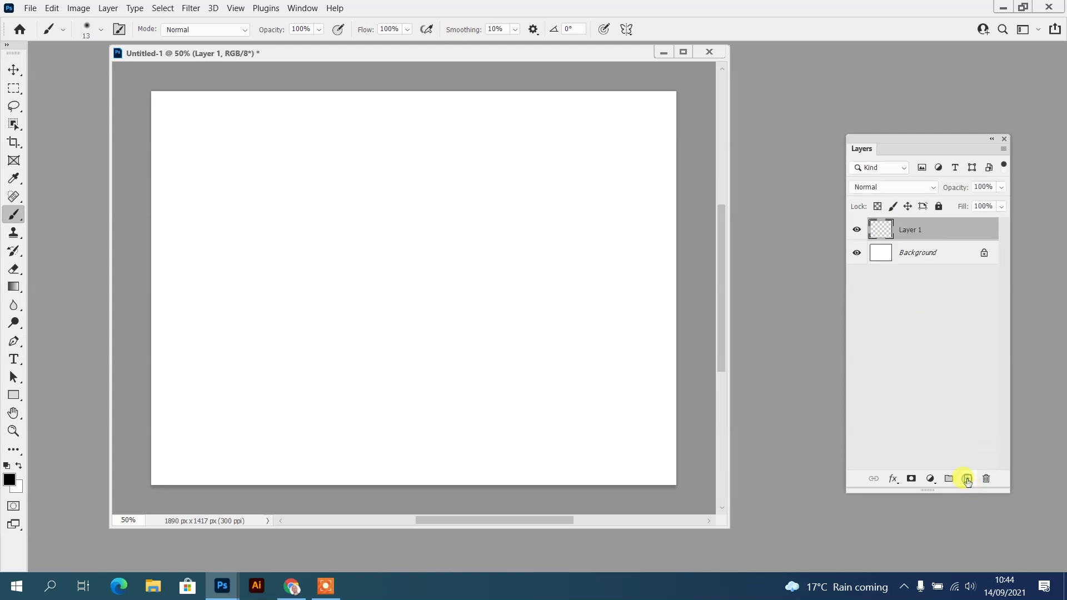
mouse_move(343, 306)
mouse_down()
mouse_move(373, 258)
mouse_move(419, 268)
mouse_move(425, 285)
mouse_move(400, 287)
mouse_move(399, 252)
mouse_move(439, 225)
mouse_move(475, 227)
mouse_up()
key(v)
mouse_move(409, 262)
mouse_down()
mouse_move(353, 341)
mouse_move(426, 295)
mouse_move(383, 300)
mouse_up()
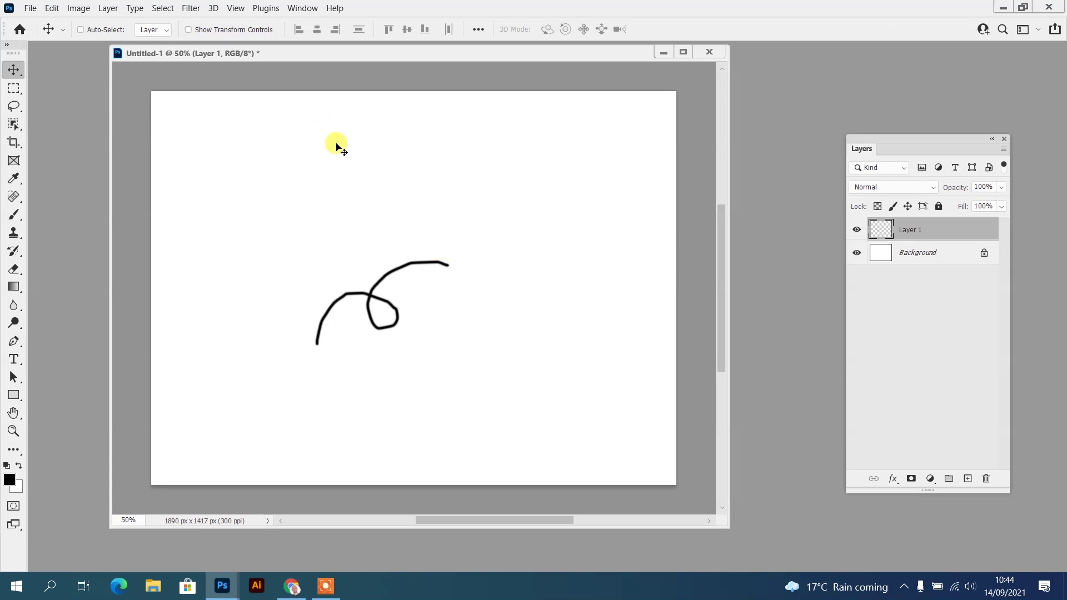
- Try scaling the brush stroke up to about 156%, and delete Layer 1
key(ctrl+t)
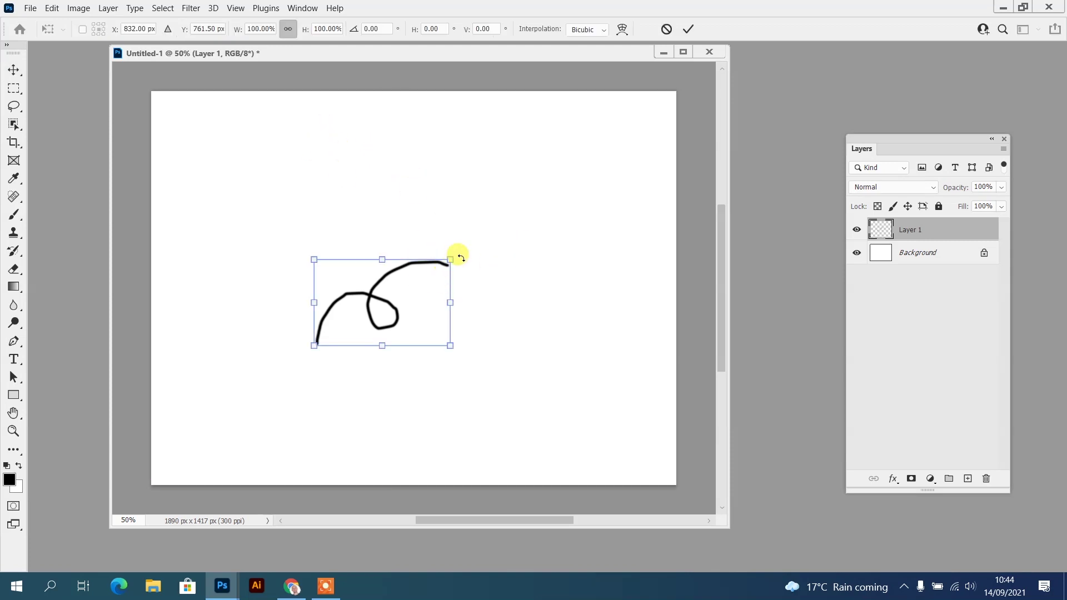
mouse_move(448, 248)
mouse_down()
mouse_move(526, 196)
mouse_move(438, 283)
mouse_move(536, 224)
mouse_up()
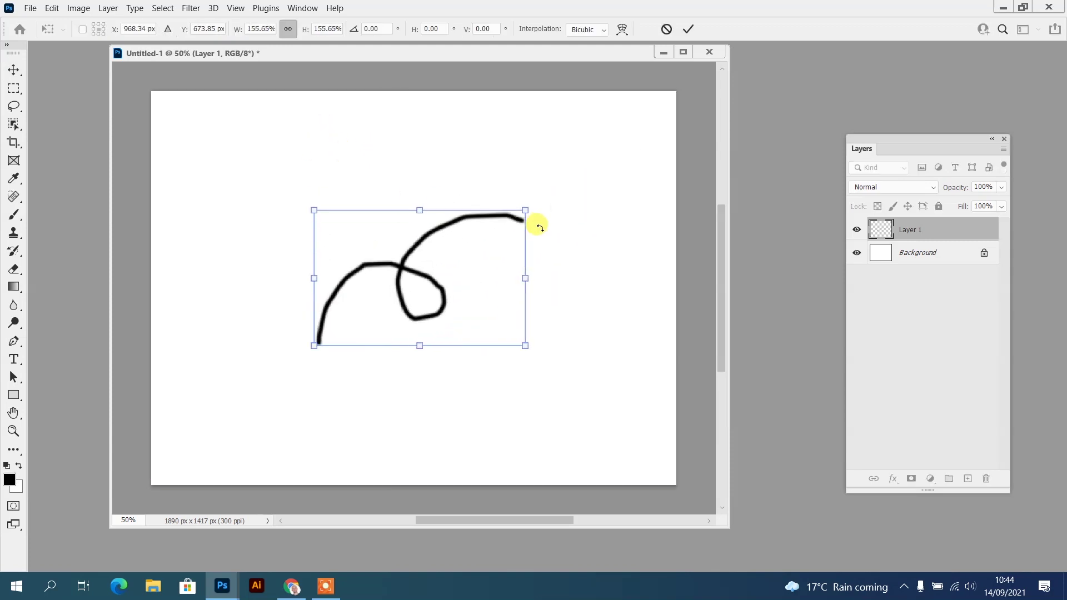
key(Escape)
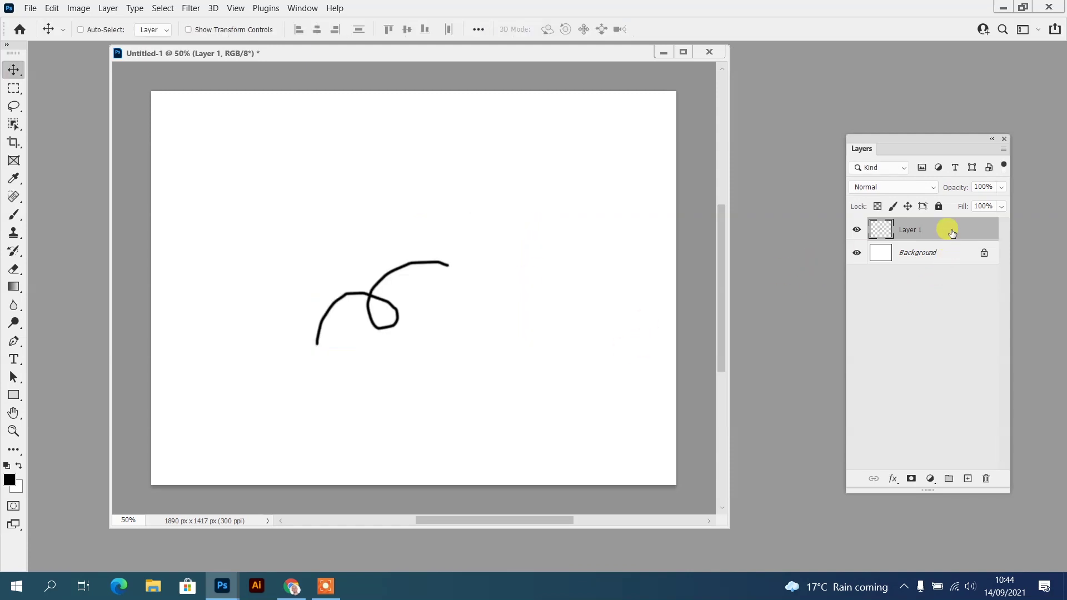
click(985, 479)
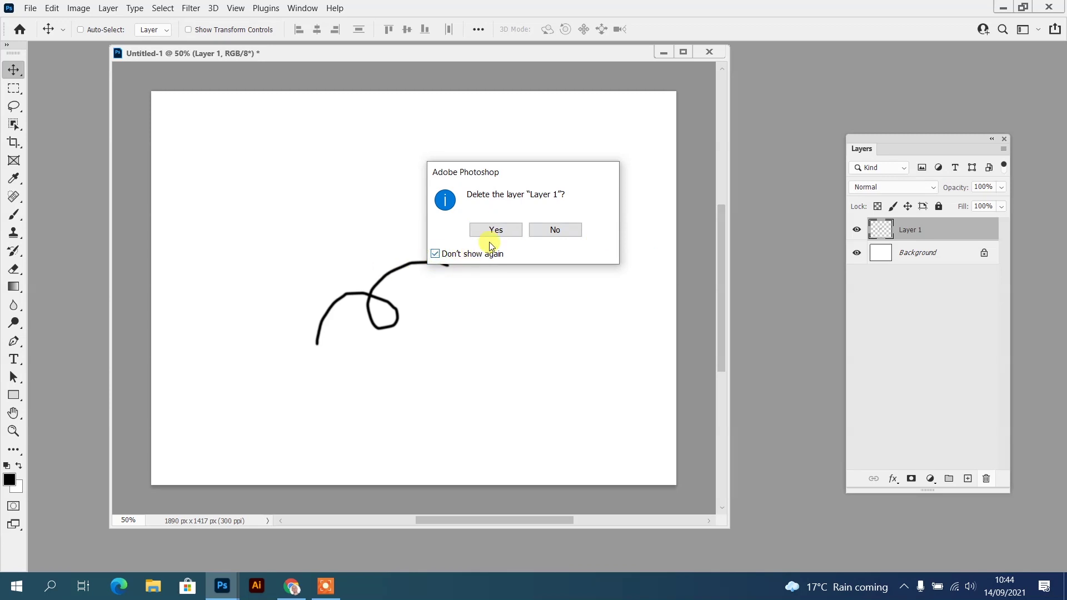
click(507, 230)
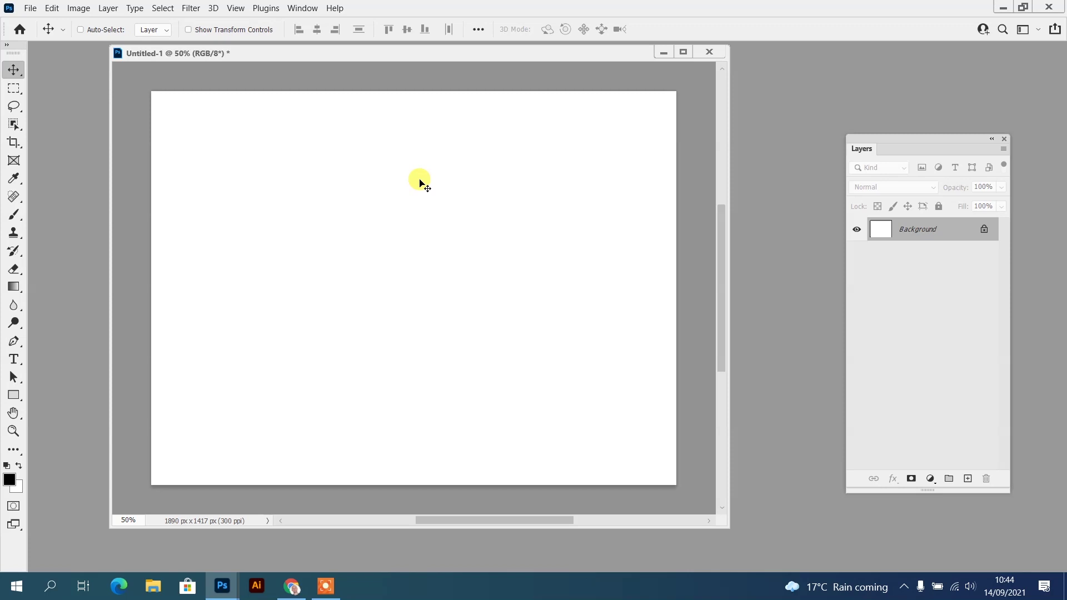
- Draw a black rectangle about 964 × 429 px in the upper middle of the canvas and arrange the Properties and Layers panels side by side
click(14, 395)
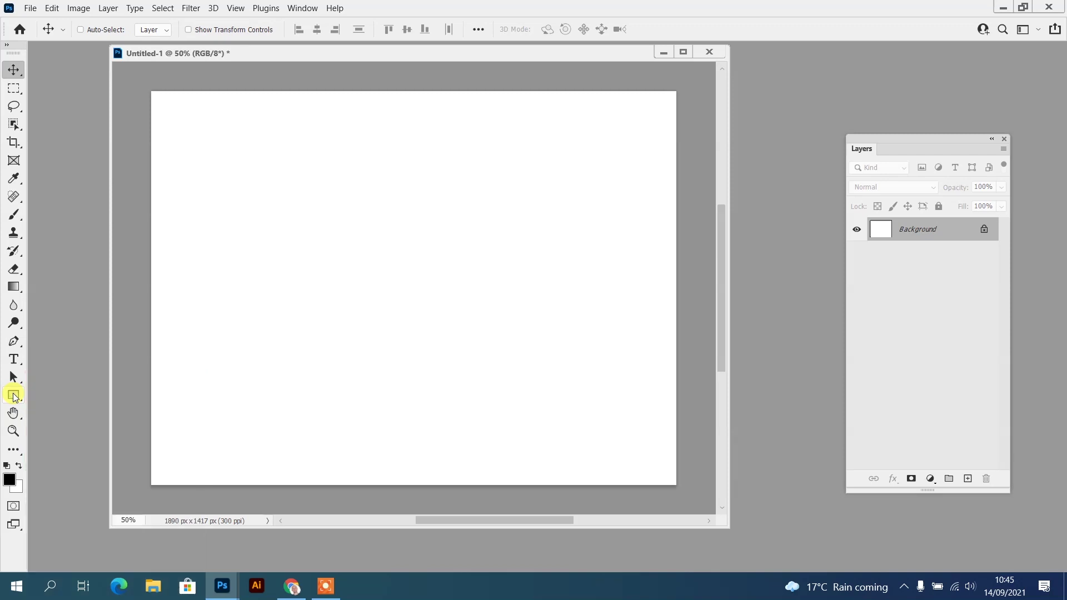
click(63, 394)
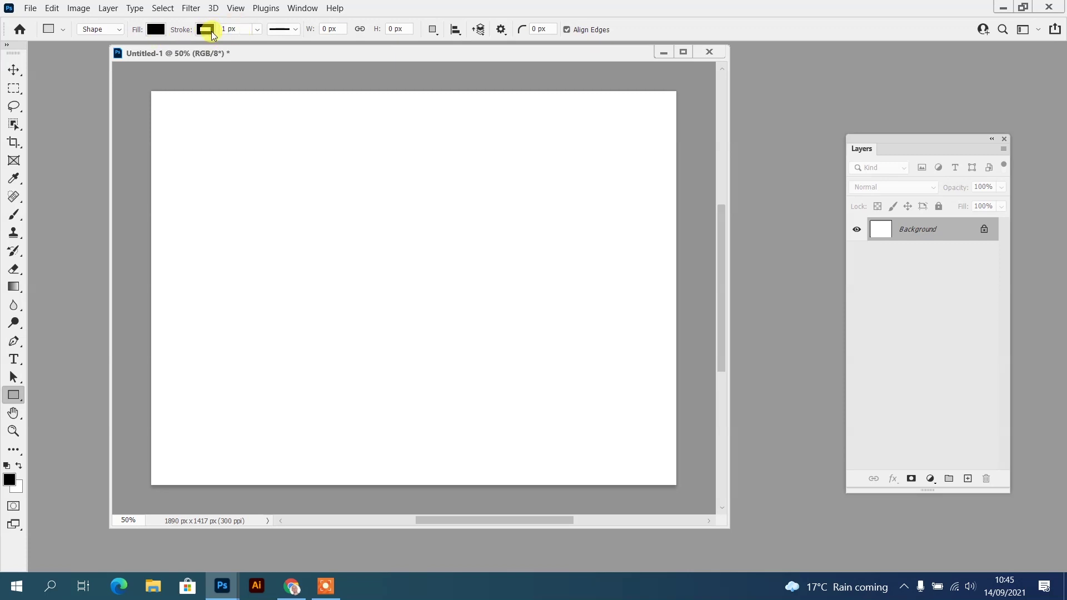
drag(254, 190, 514, 306)
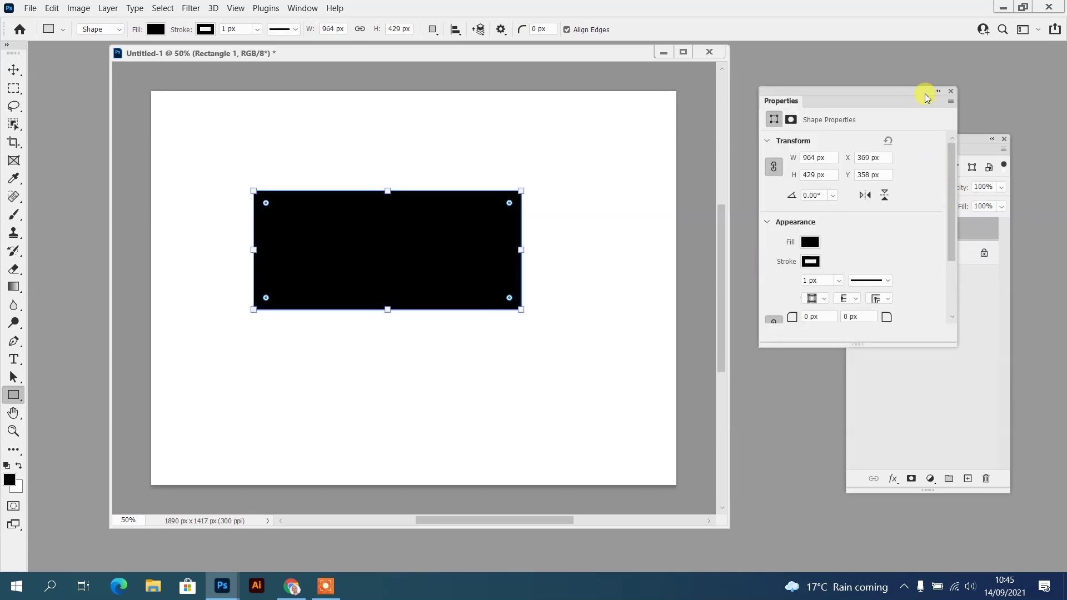
drag(895, 92, 827, 67)
drag(909, 141, 948, 66)
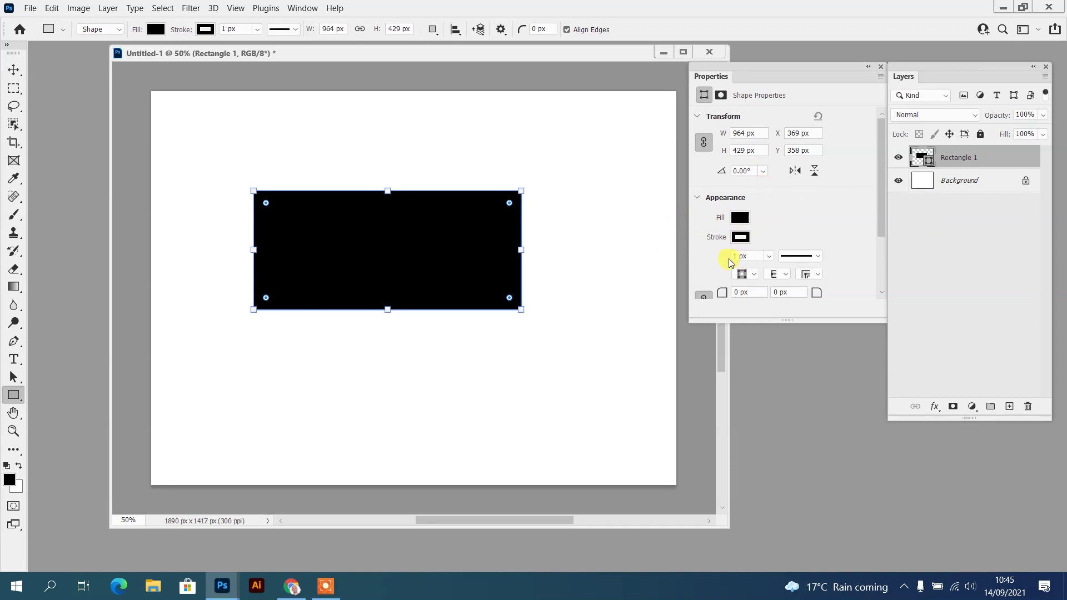
- Set the rectangle's fill to white and its stroke width to about 15.6 px
click(741, 218)
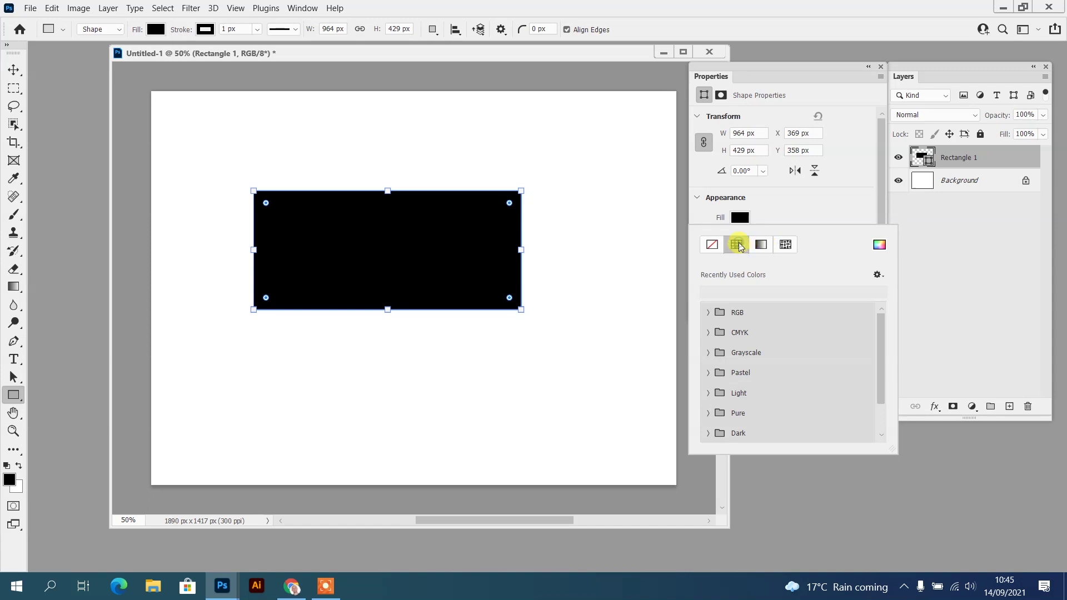
click(879, 245)
drag(383, 170, 351, 119)
click(629, 114)
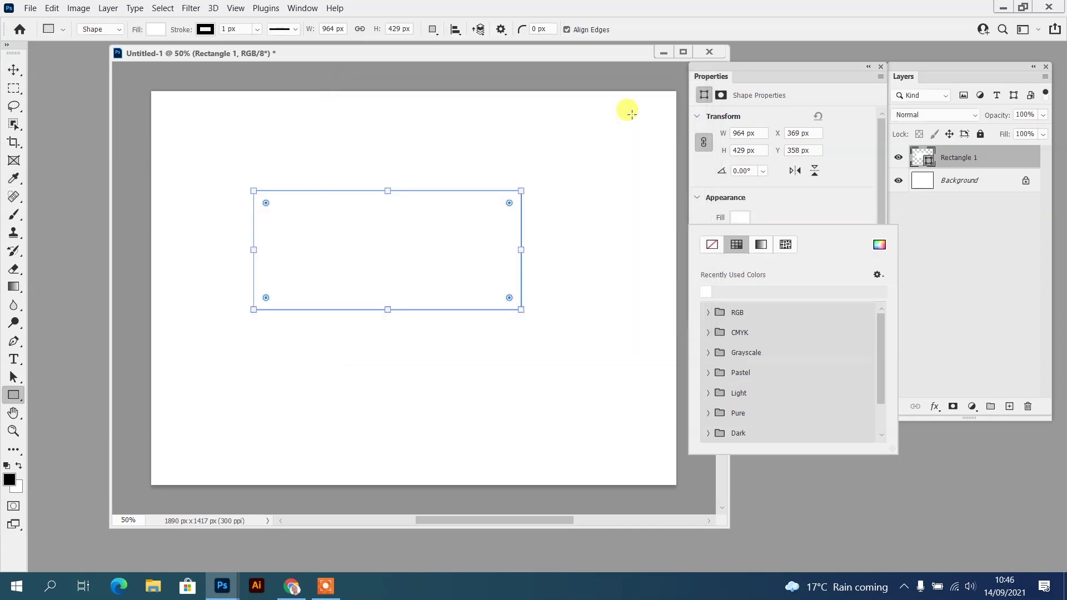
click(797, 206)
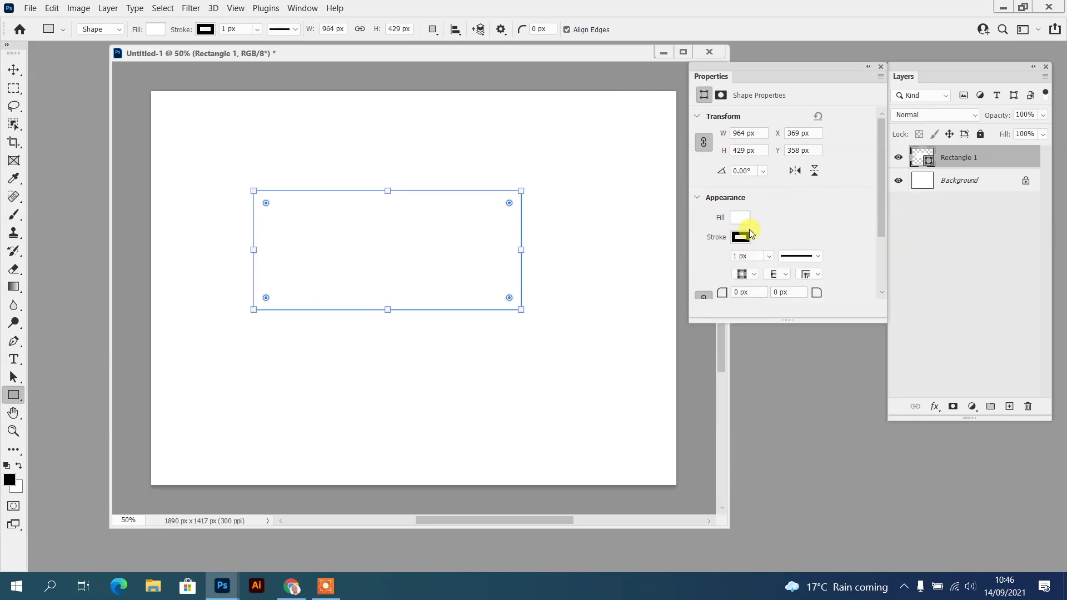
click(769, 261)
drag(771, 267, 777, 275)
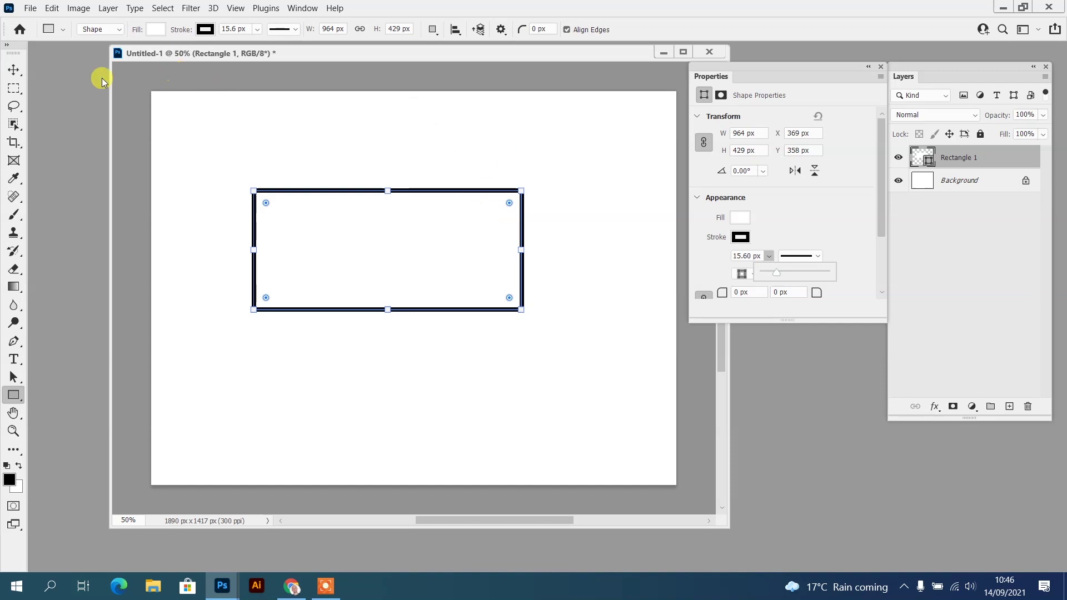
- Move the rectangle toward the centre of the canvas and undo the last move
click(12, 72)
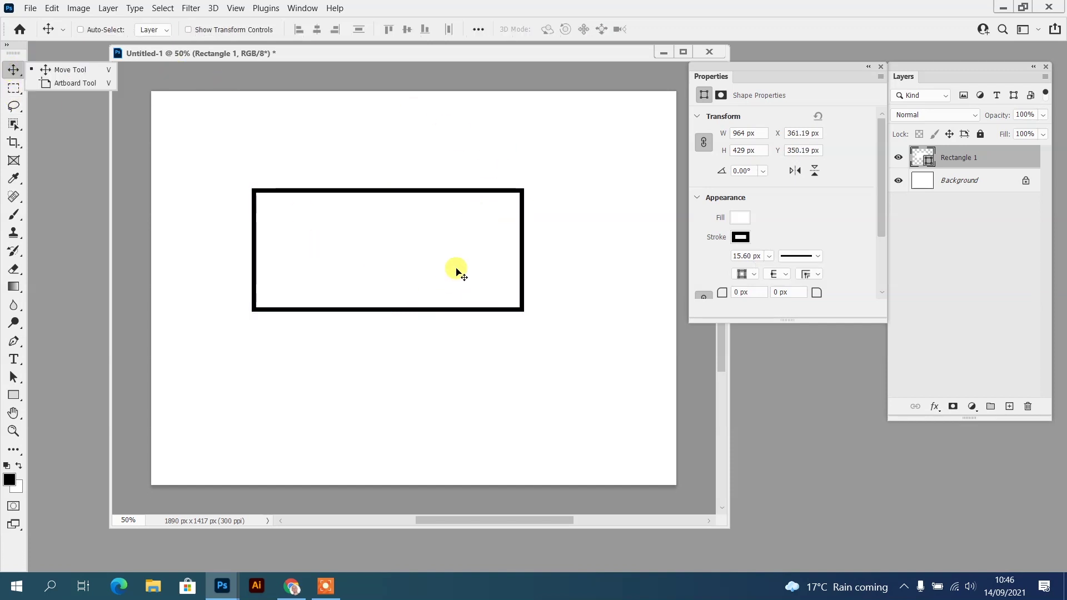
drag(403, 253, 419, 275)
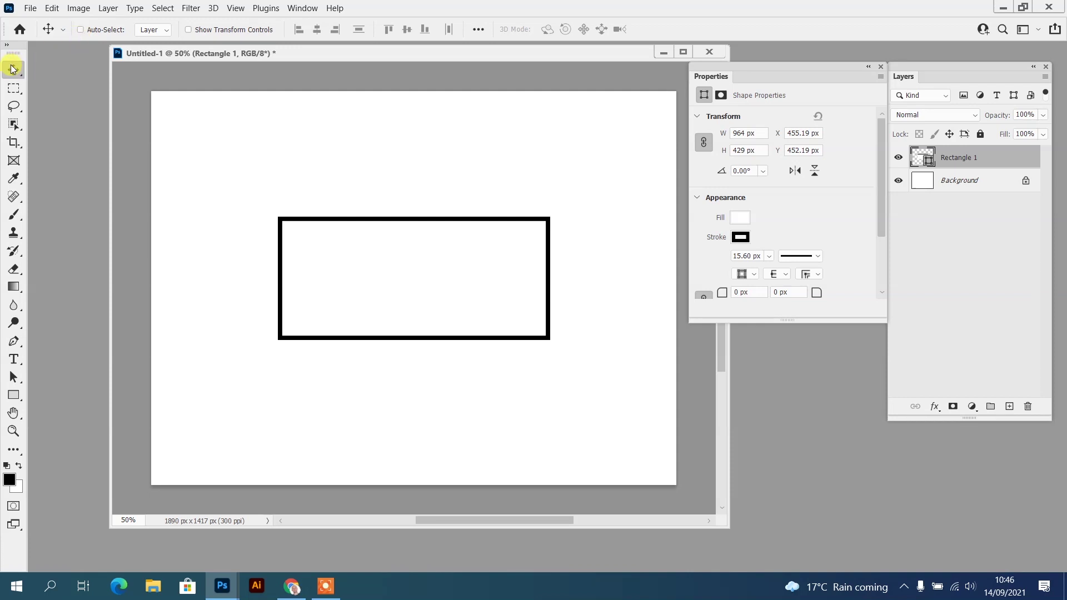
click(80, 29)
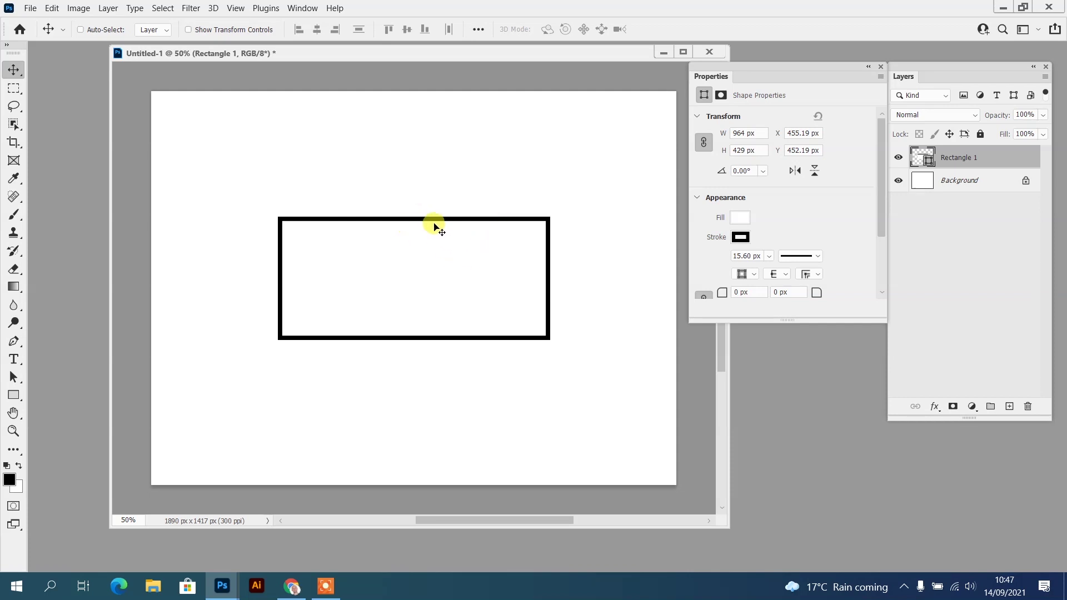
key(ctrl+z)
- Free-transform the rectangle, centring it horizontally on the canvas and scaling it down to about 935 × 407 px
key(ctrl+t)
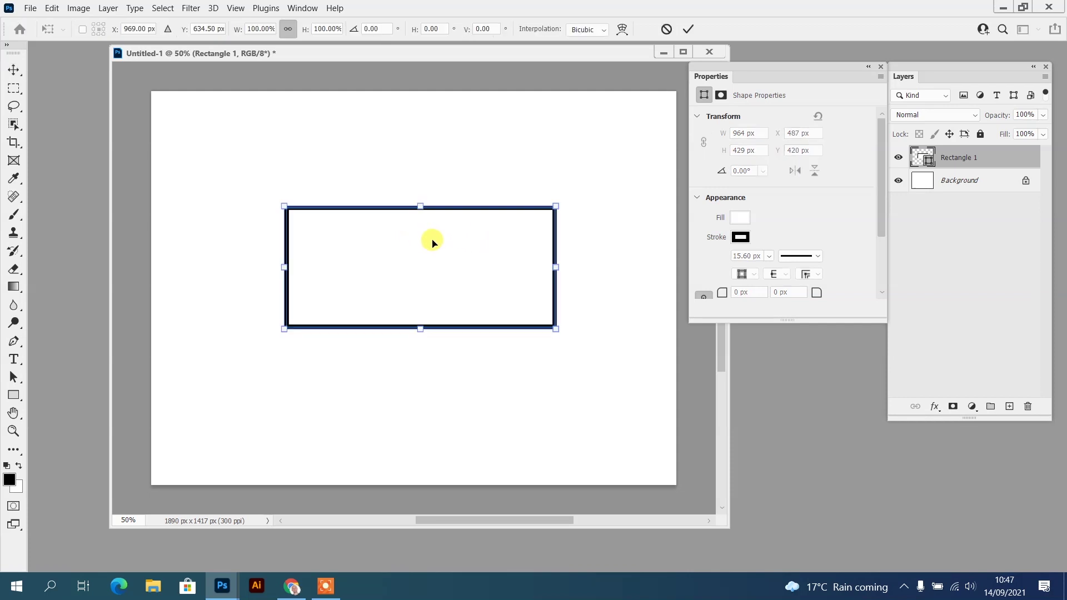
drag(442, 261, 442, 279)
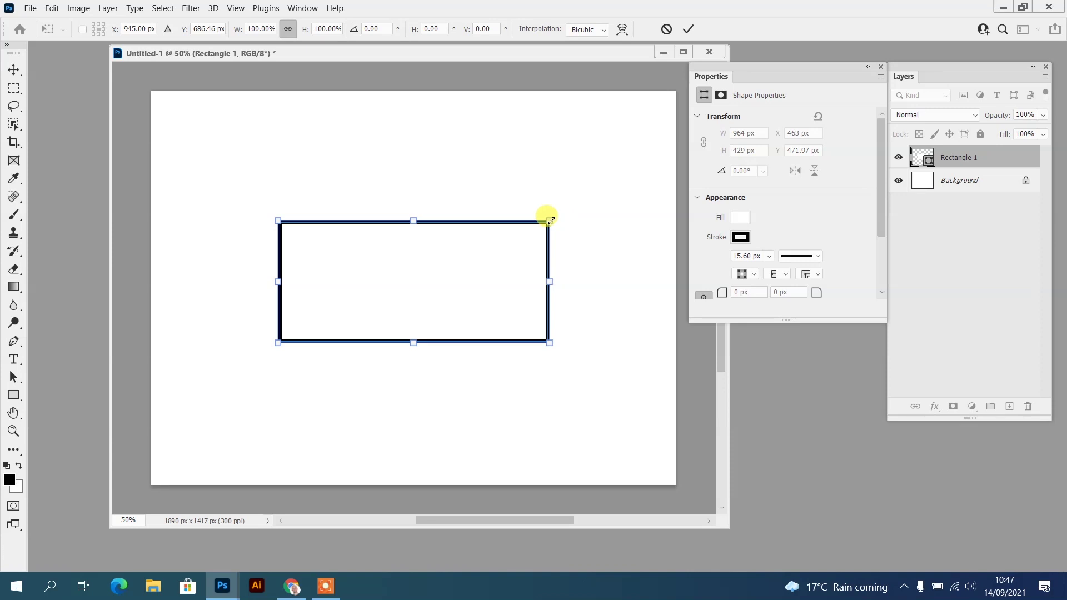
mouse_move(550, 220)
mouse_down()
mouse_move(578, 186)
mouse_move(600, 209)
mouse_move(596, 257)
mouse_move(595, 238)
mouse_move(545, 296)
mouse_move(577, 275)
mouse_move(545, 220)
mouse_move(548, 297)
mouse_move(543, 207)
mouse_move(534, 295)
mouse_move(522, 205)
mouse_move(549, 260)
mouse_move(536, 219)
mouse_move(544, 228)
mouse_up()
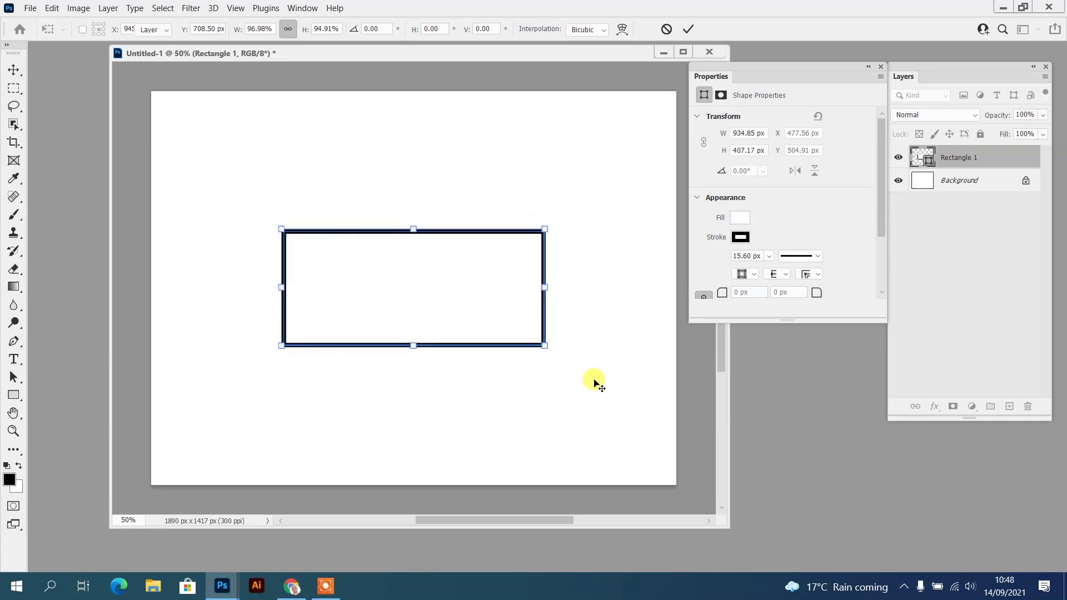
key(Return)
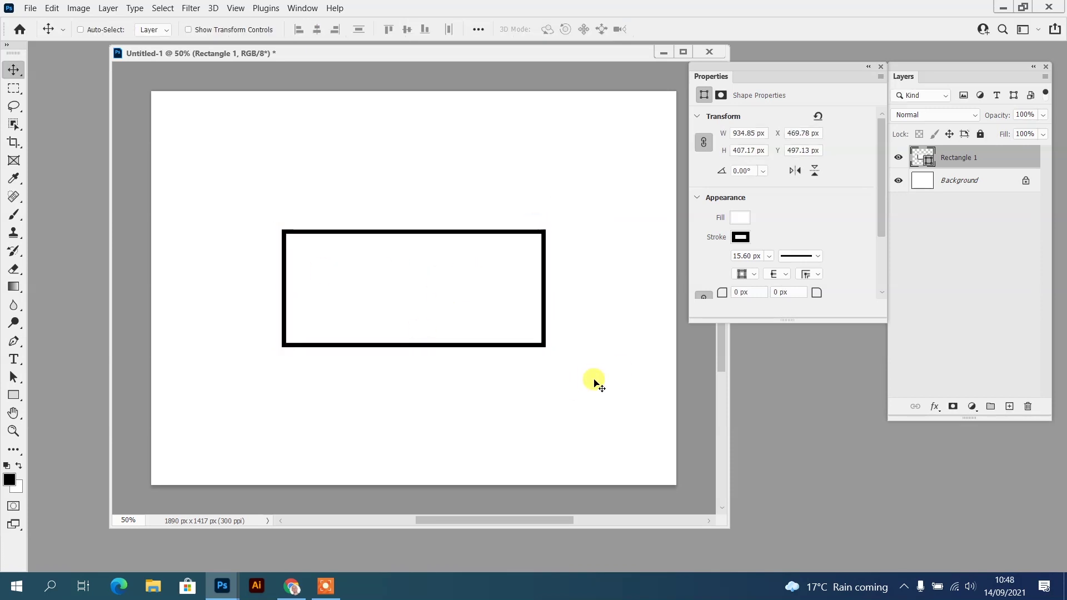
- Align the rectangle's stroke to the inside and reduce its height to about 204 px, keeping the top edge in place
click(752, 273)
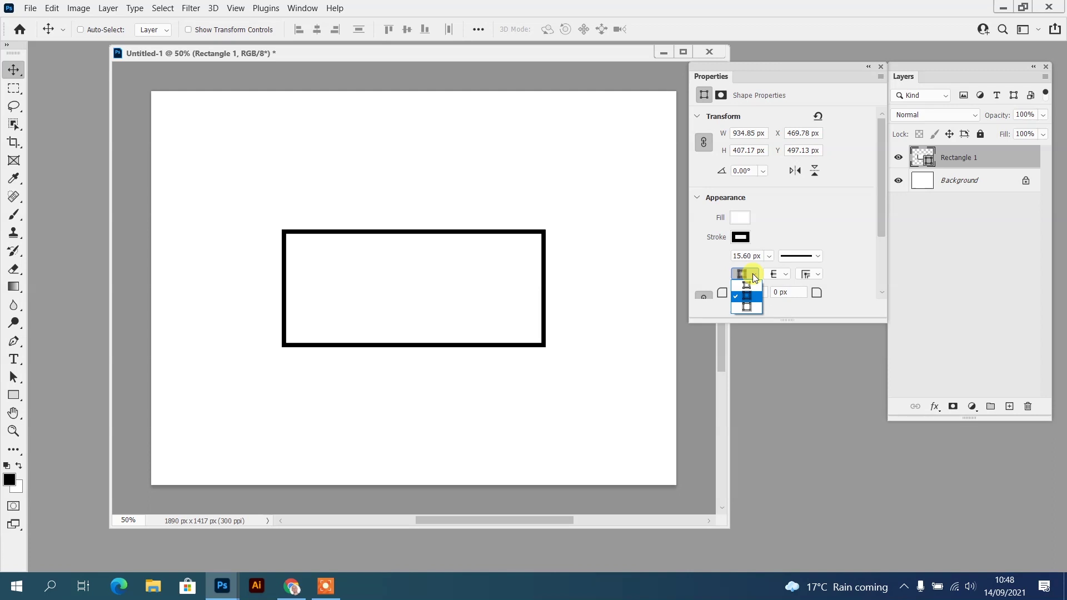
click(750, 306)
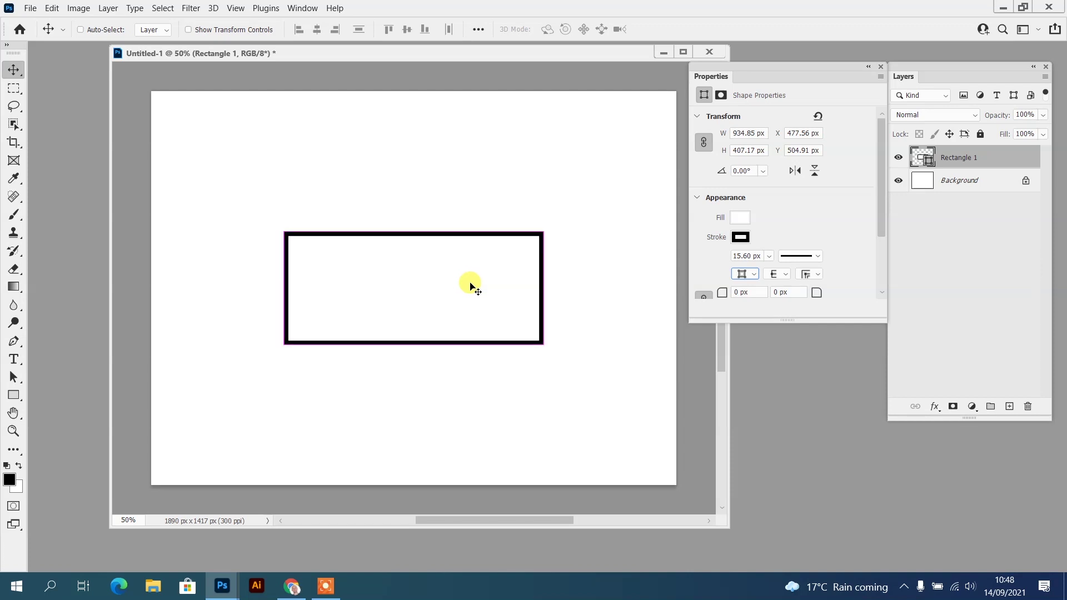
key(ctrl+t)
drag(413, 345, 411, 288)
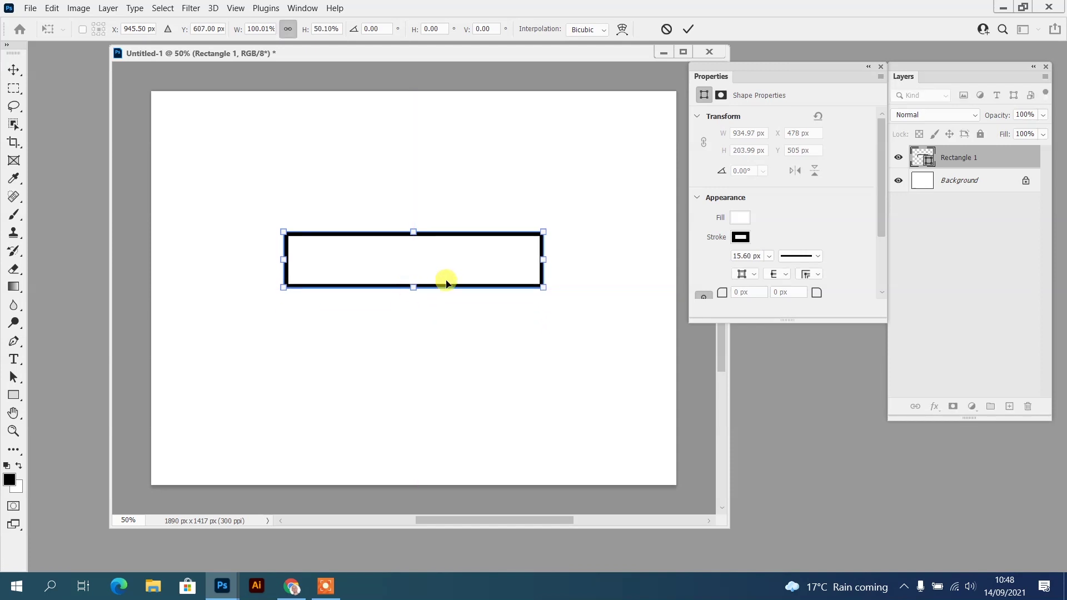
key(Return)
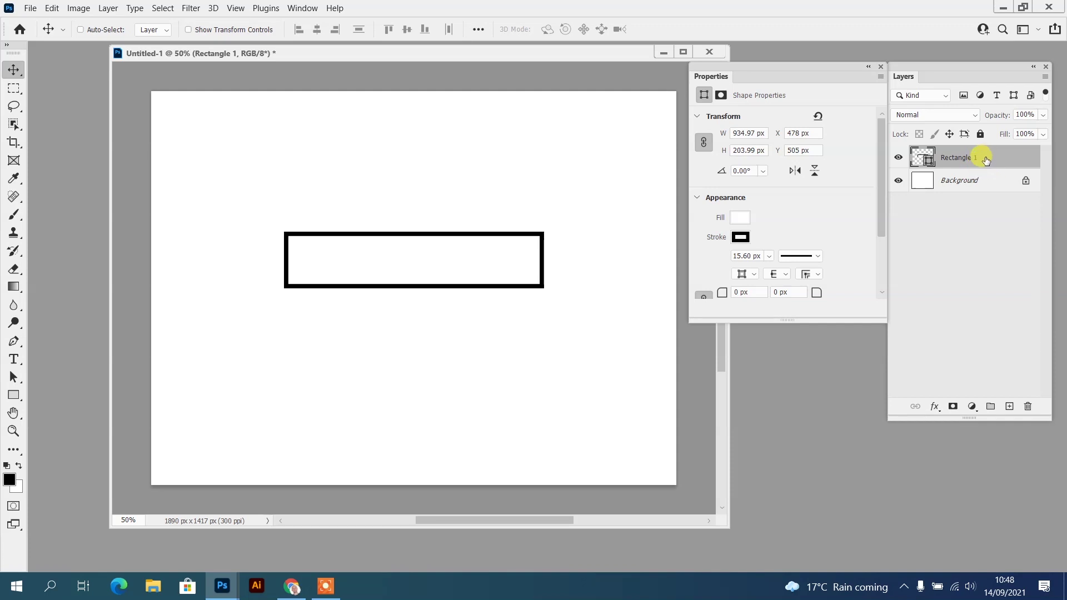
- Rename the rectangle's layer to Front
double_click(958, 157)
text(Front)
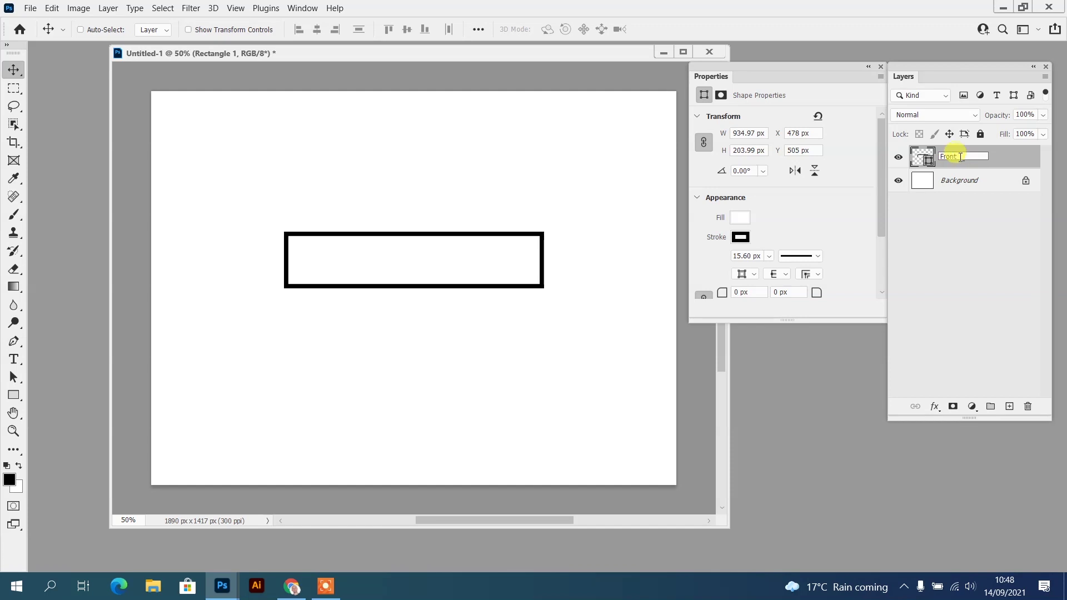
click(981, 221)
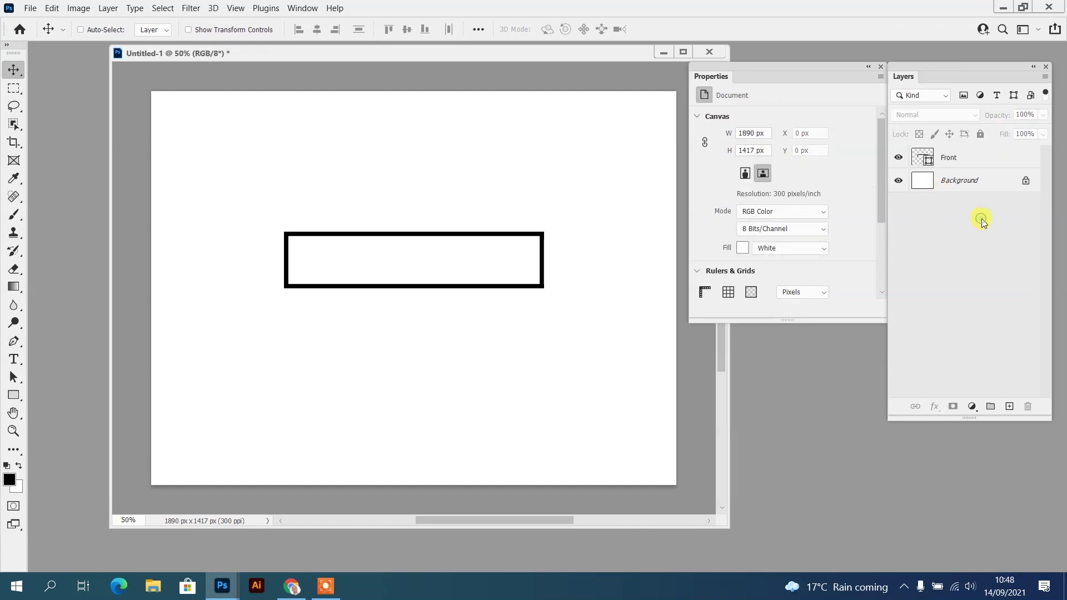
- Duplicate the Front layer and place the copy directly beneath the original in the layer stack
click(962, 159)
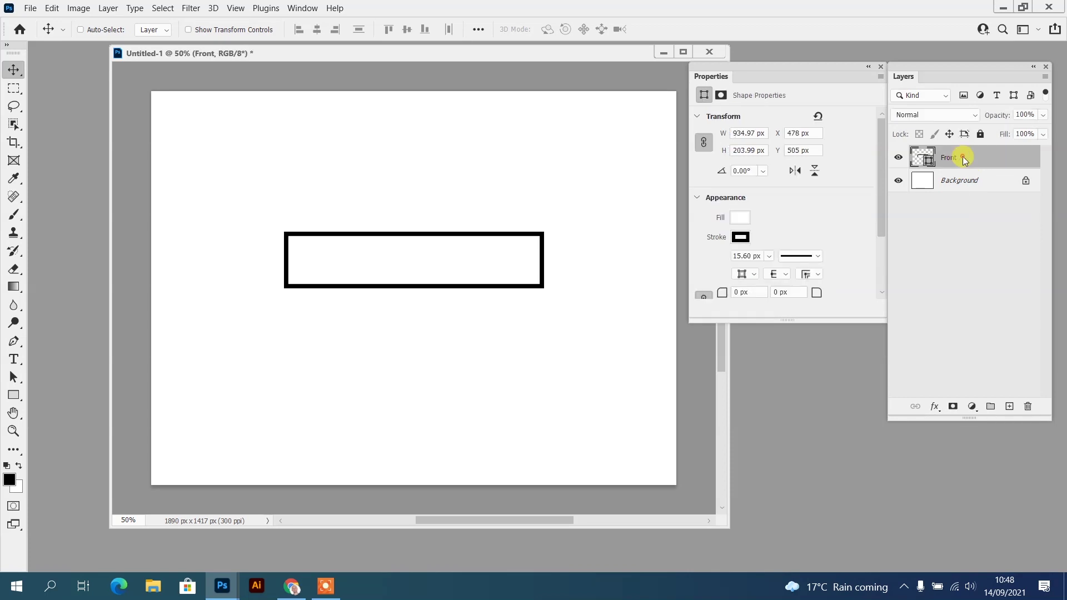
right_click(963, 156)
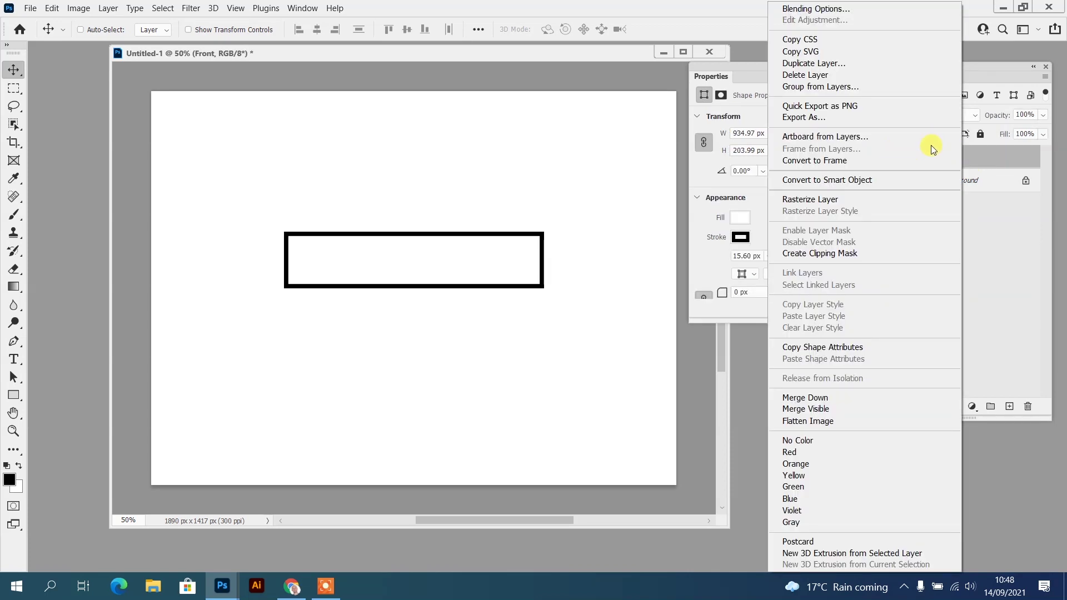
click(906, 63)
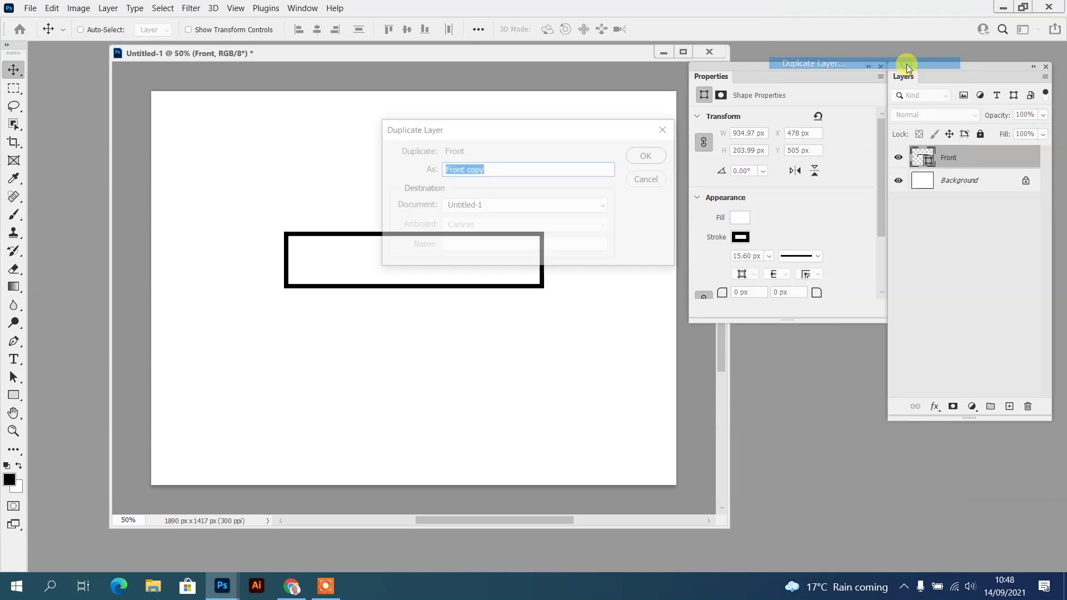
click(646, 156)
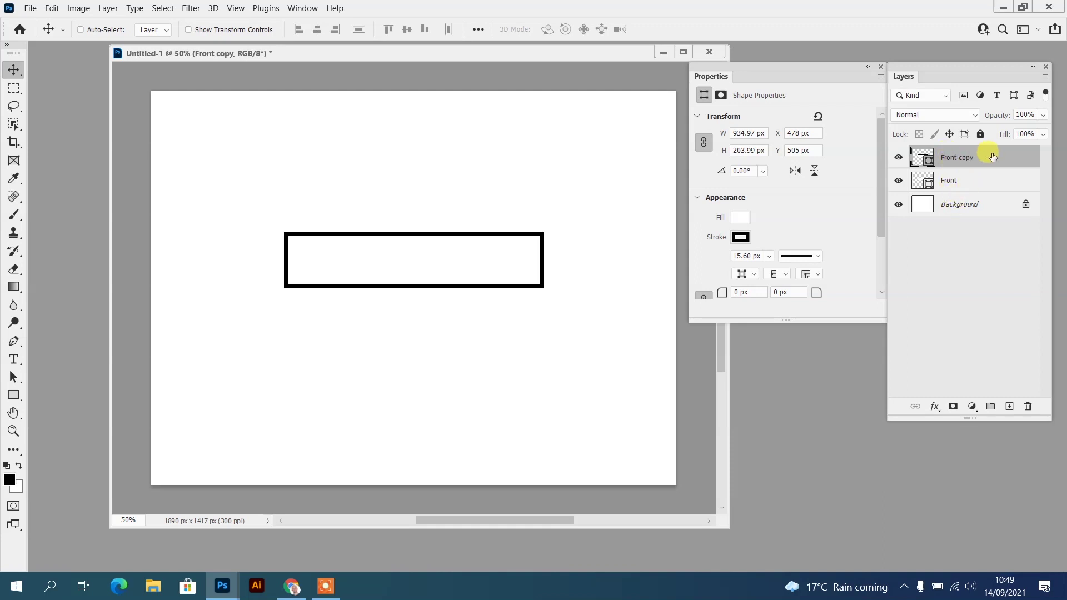
drag(992, 158, 1001, 192)
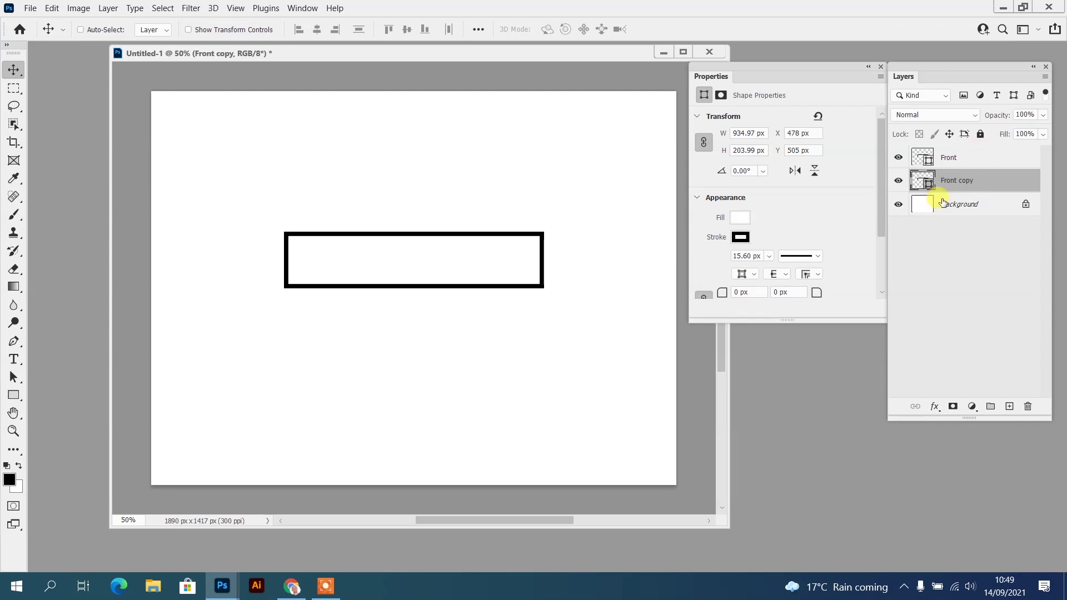
- Rename the Front copy layer between Front and Background to Left 1
double_click(955, 181)
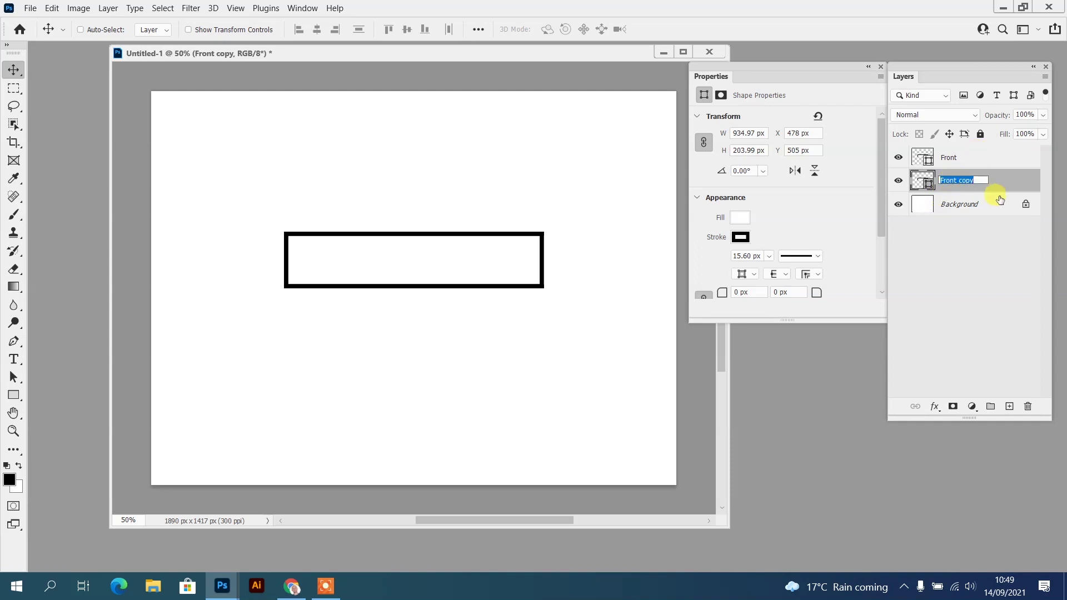
text(Left 1)
click(987, 180)
- Free-transform Left 1: narrow it to about 173 px wide from its right side and skew that side downward by about 33.4°
key(ctrl+t)
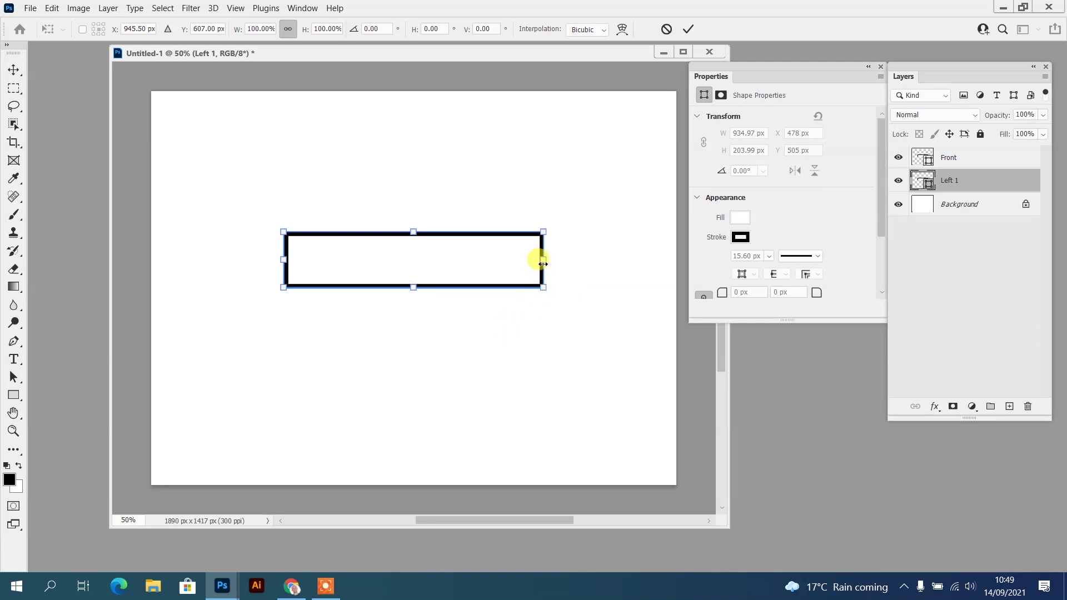
drag(542, 259, 335, 263)
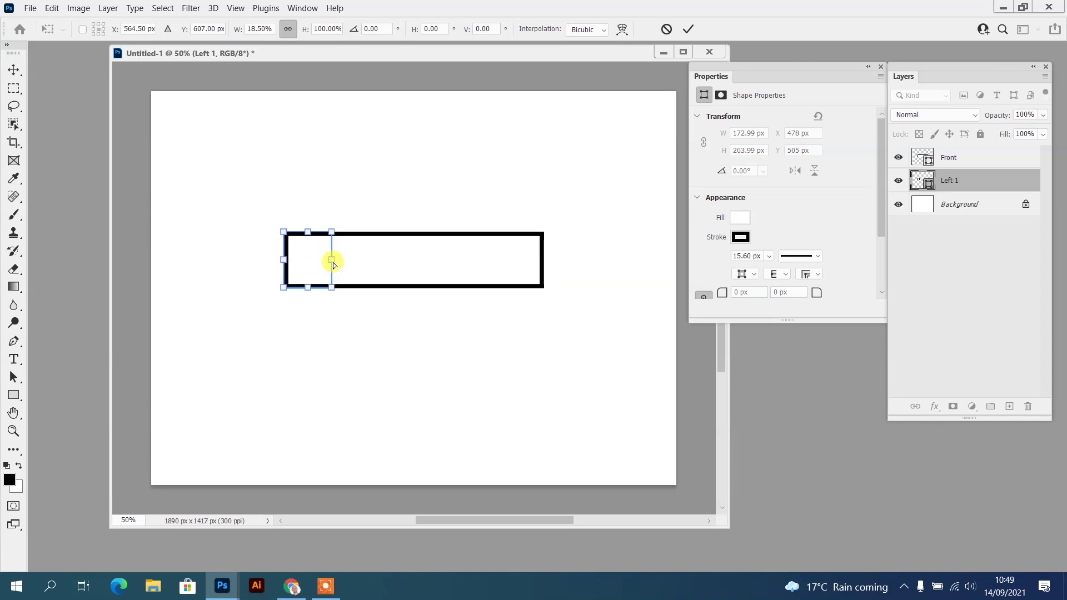
drag(332, 259, 326, 290)
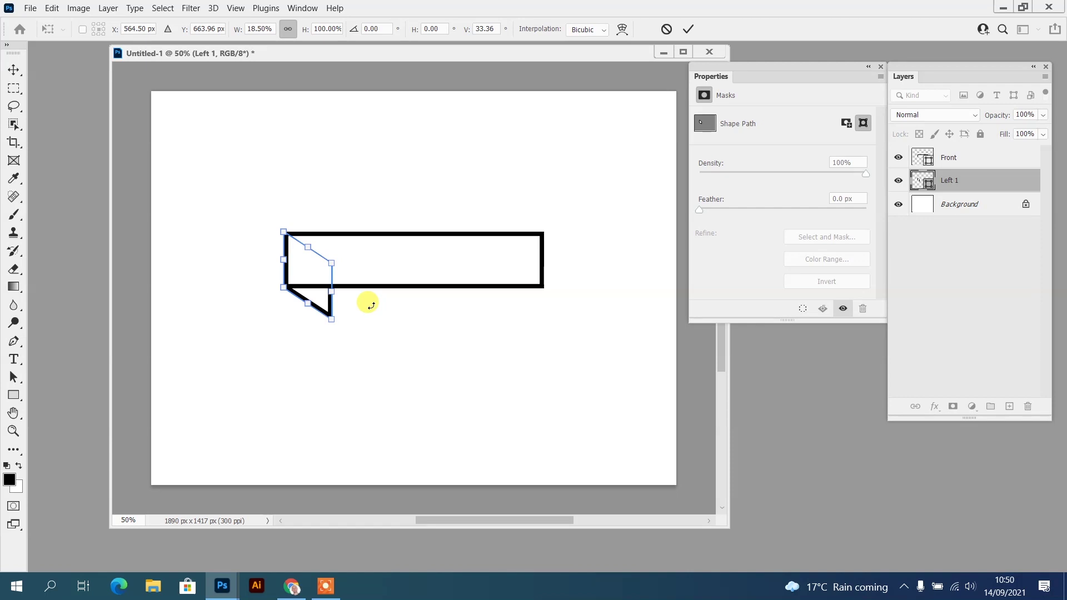
key(Return)
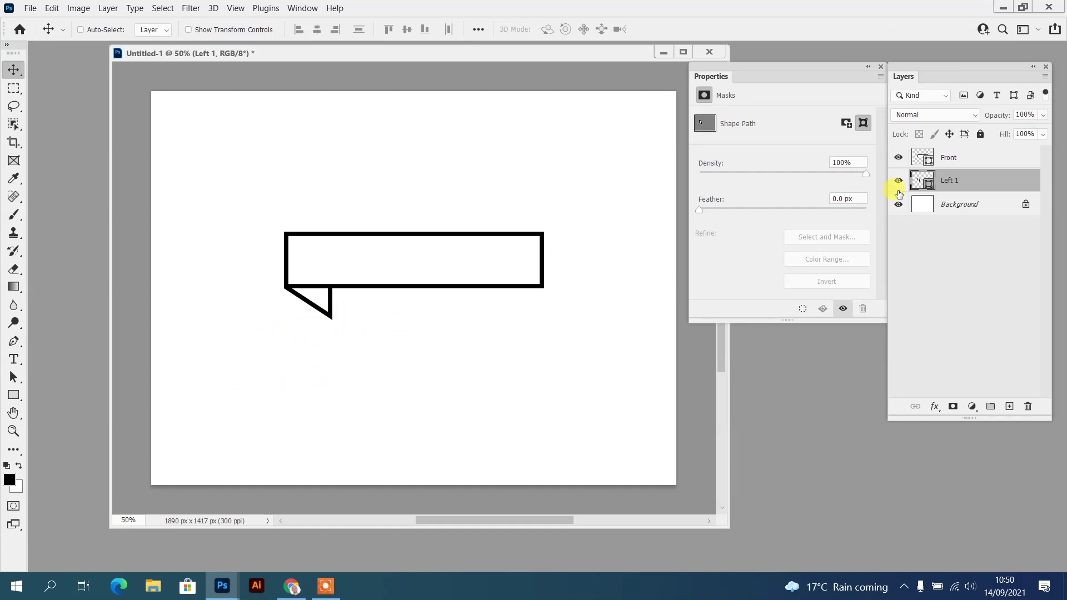
- Duplicate the Front layer again and place the copy below Left 1, just above Background
click(978, 159)
right_click(978, 159)
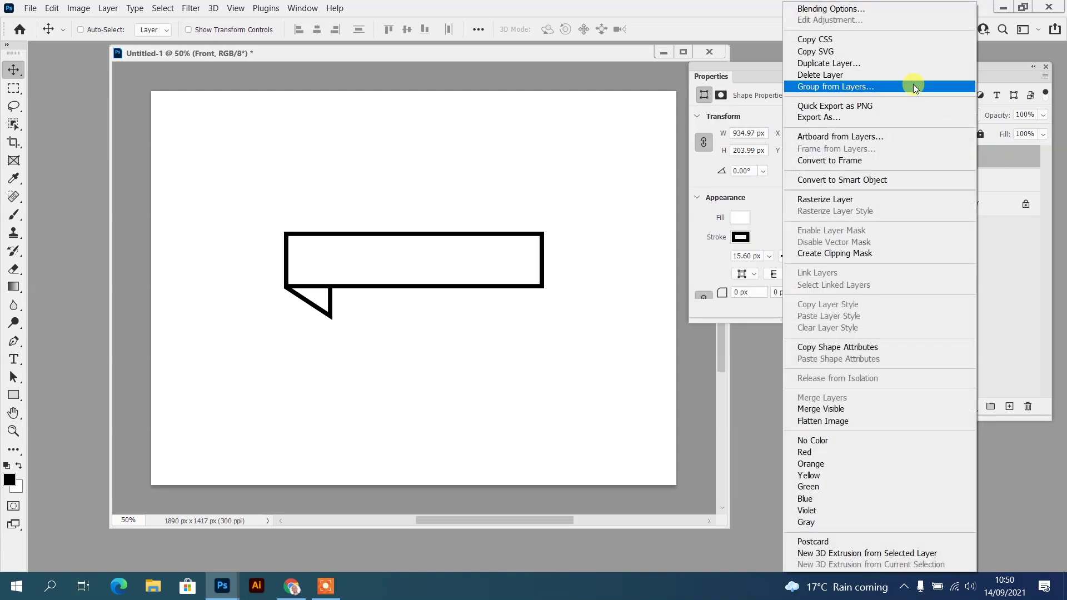
click(905, 62)
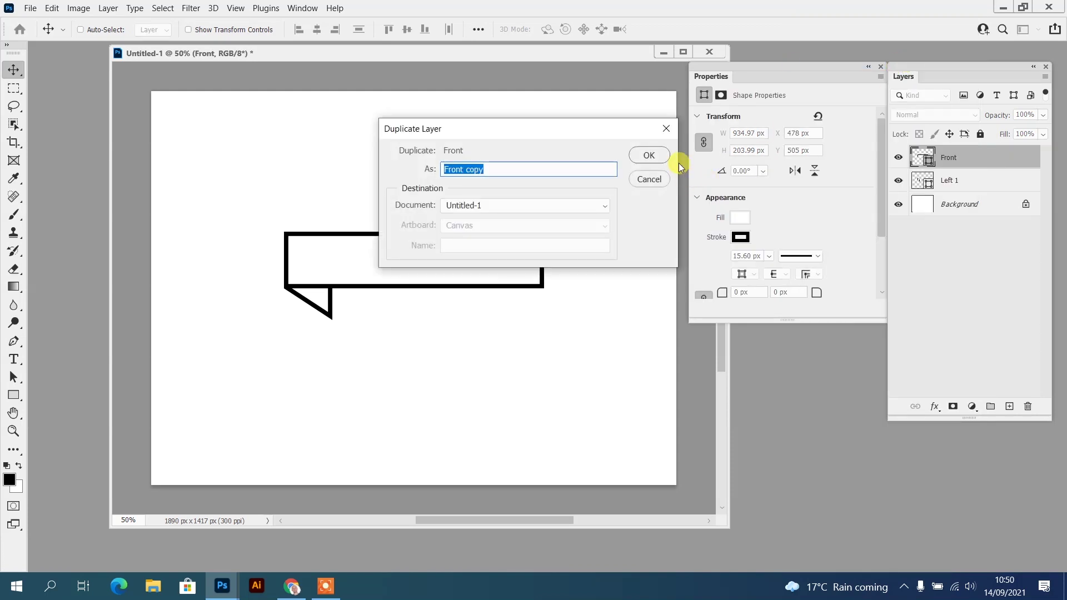
click(645, 158)
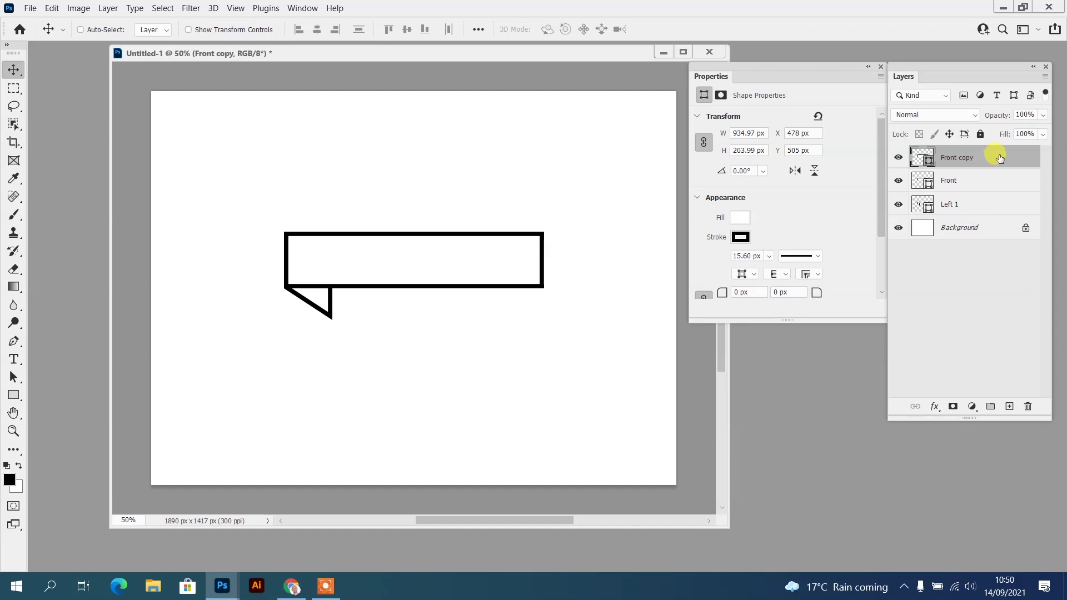
drag(998, 156, 994, 218)
- Rename the Front copy layer beneath Left 1 to Left 2
double_click(983, 214)
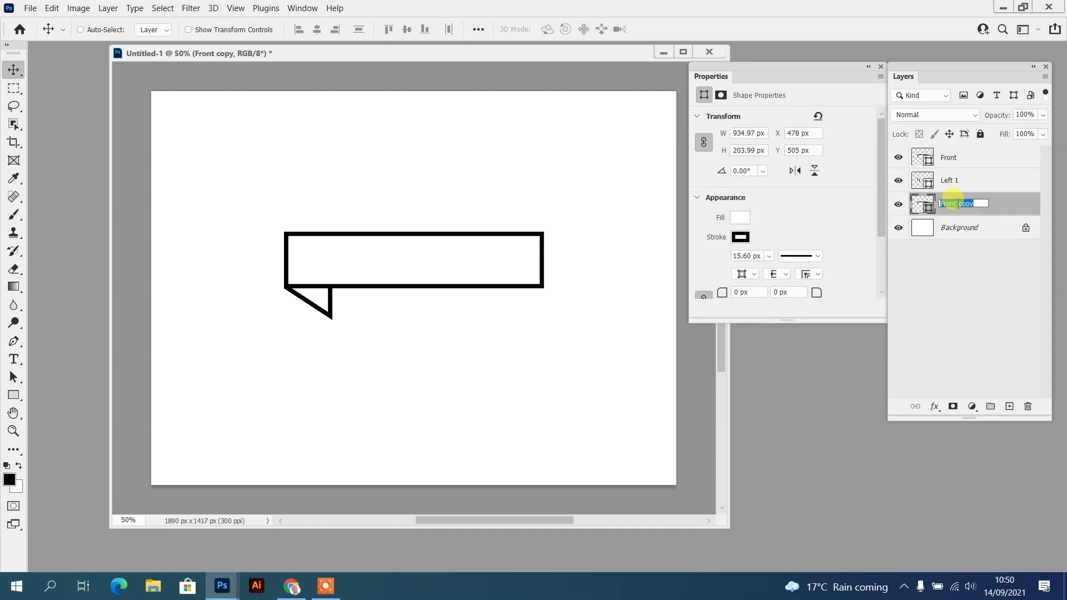
text(Left 2)
key(Return)
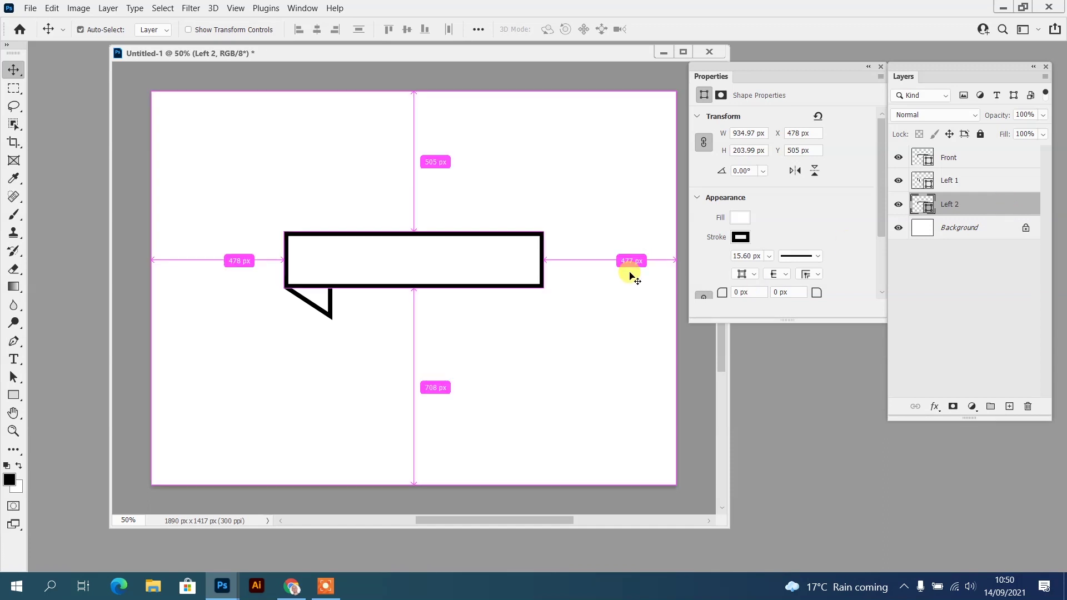
- Free-transform Left 2 to about 259 px wide, keeping its left edge in place
key(ctrl+t)
drag(543, 259, 421, 263)
drag(423, 262, 356, 272)
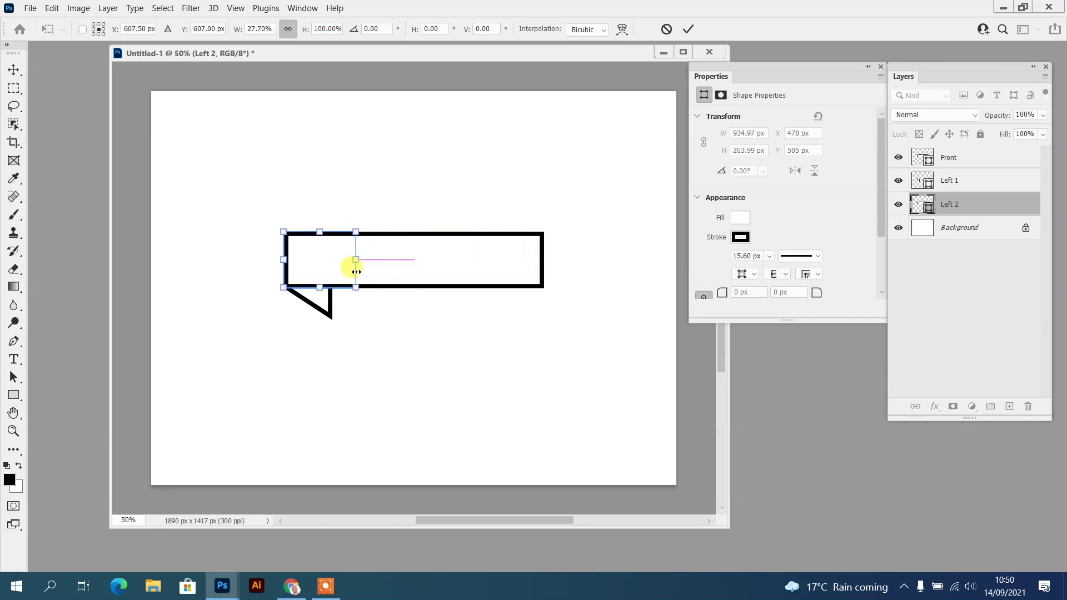
double_click(336, 258)
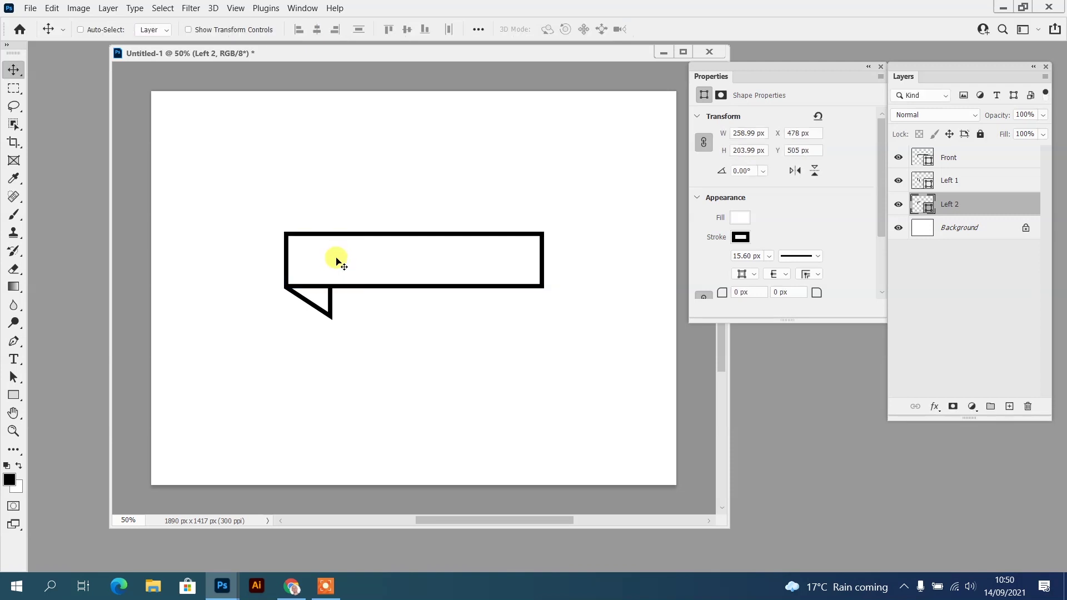
- Move Left 2 to about X 392, Y 619 px behind the fold, and extend its left side to a width of about 401 px
drag(340, 261, 310, 290)
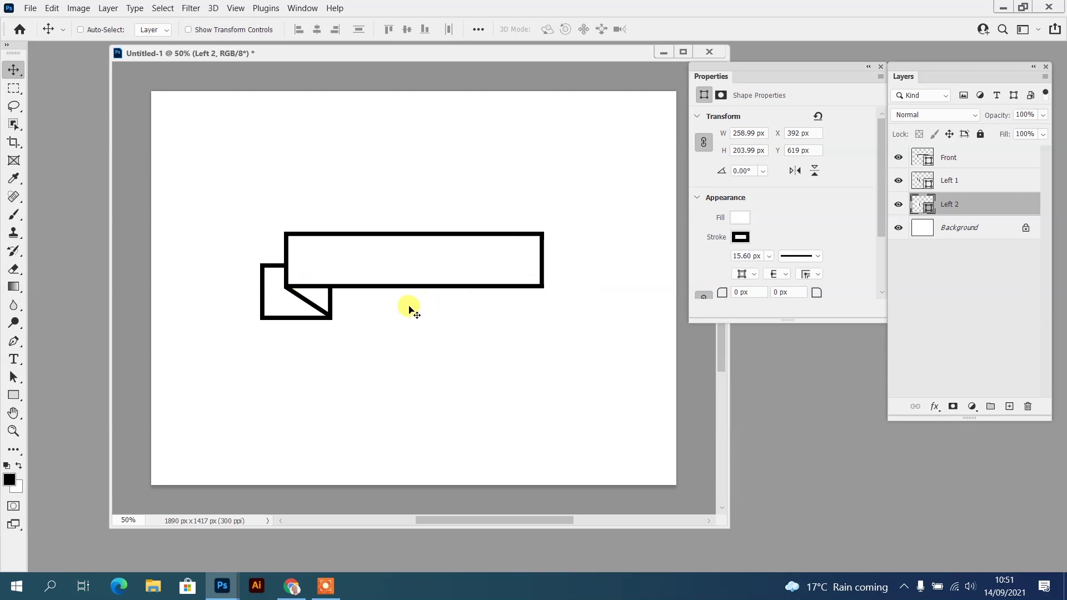
key(ctrl+t)
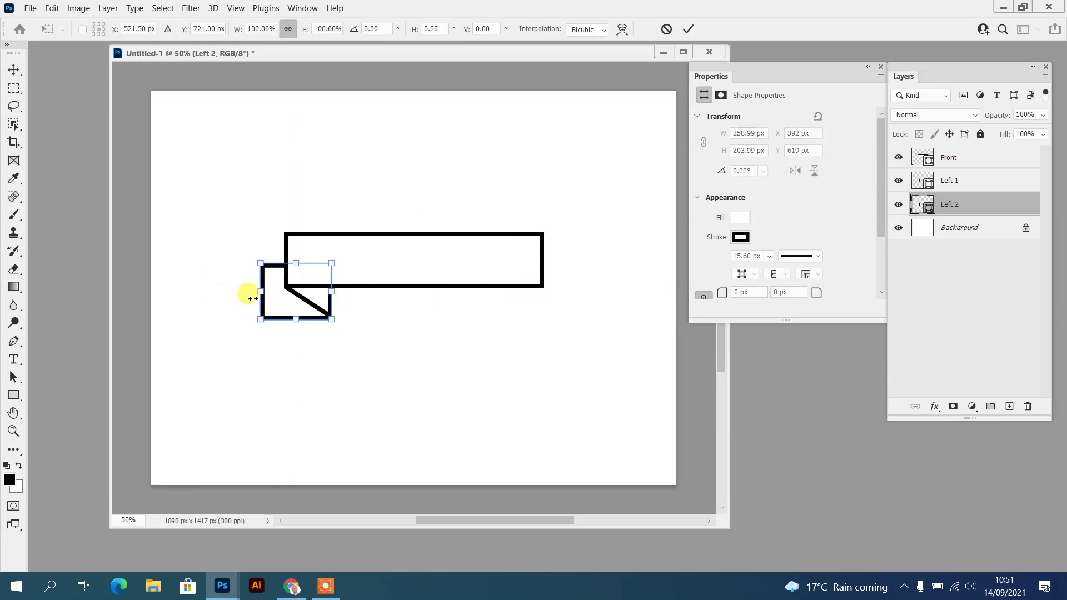
drag(259, 293, 220, 292)
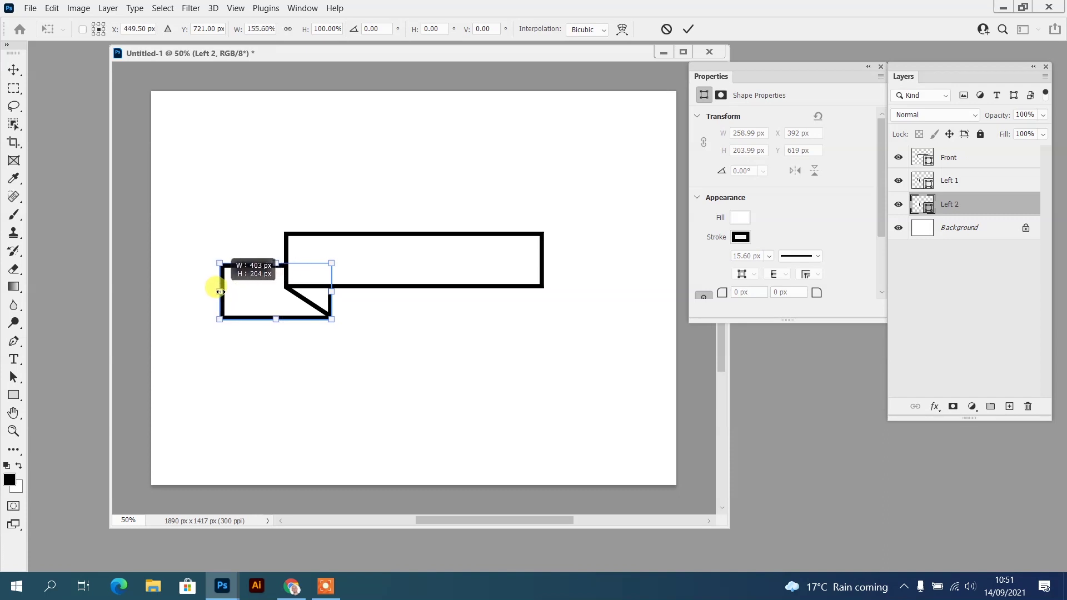
double_click(249, 293)
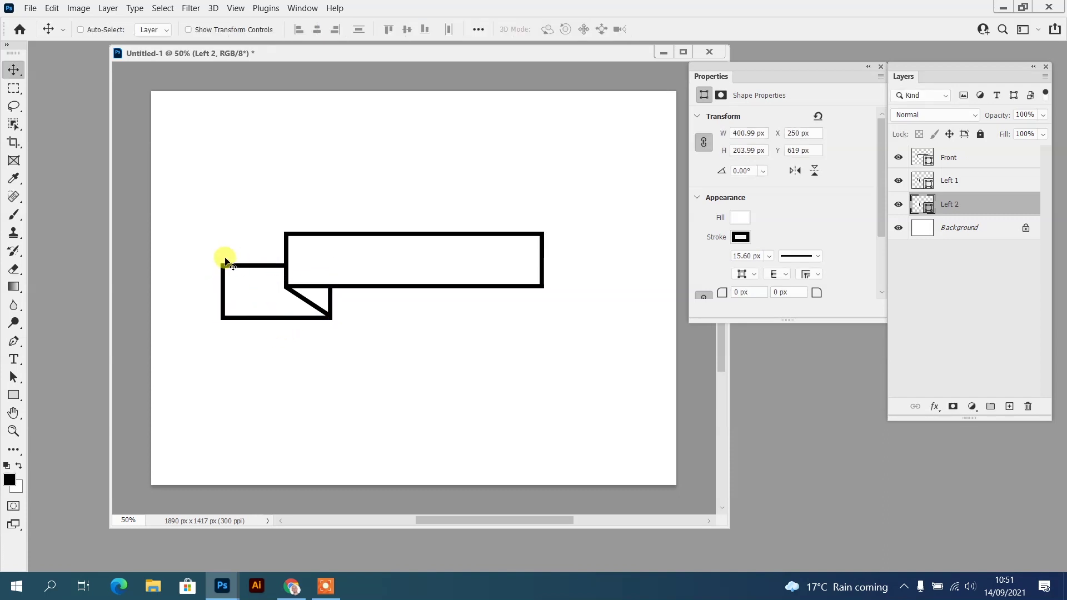
- Add an anchor point midway on Left 2's left edge and pull it inward to form a curved ribbon end
ctrl+click(223, 310)
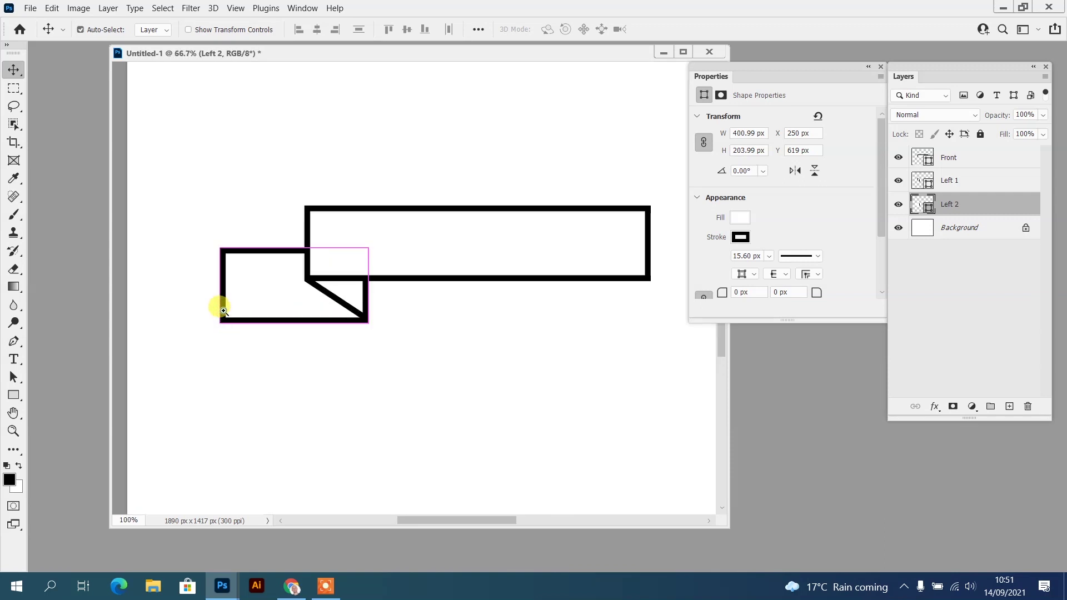
ctrl+click(223, 311)
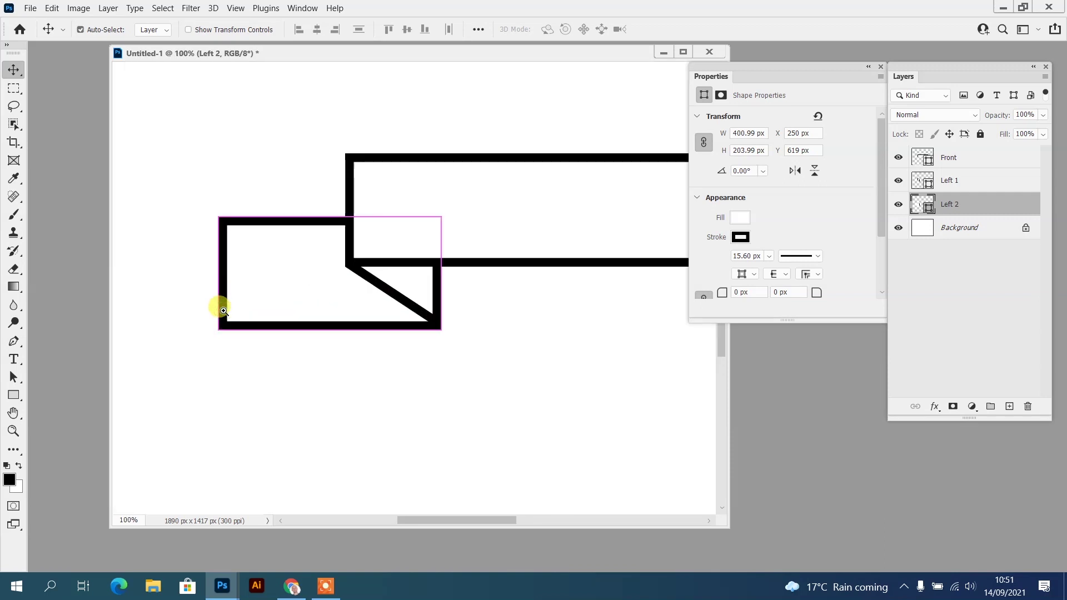
click(14, 346)
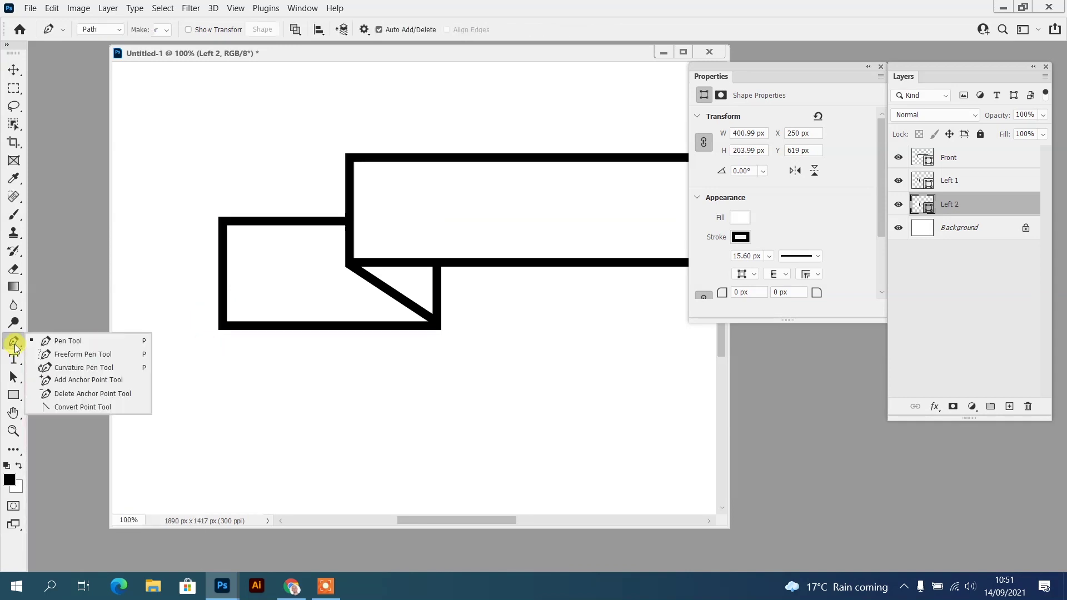
click(75, 381)
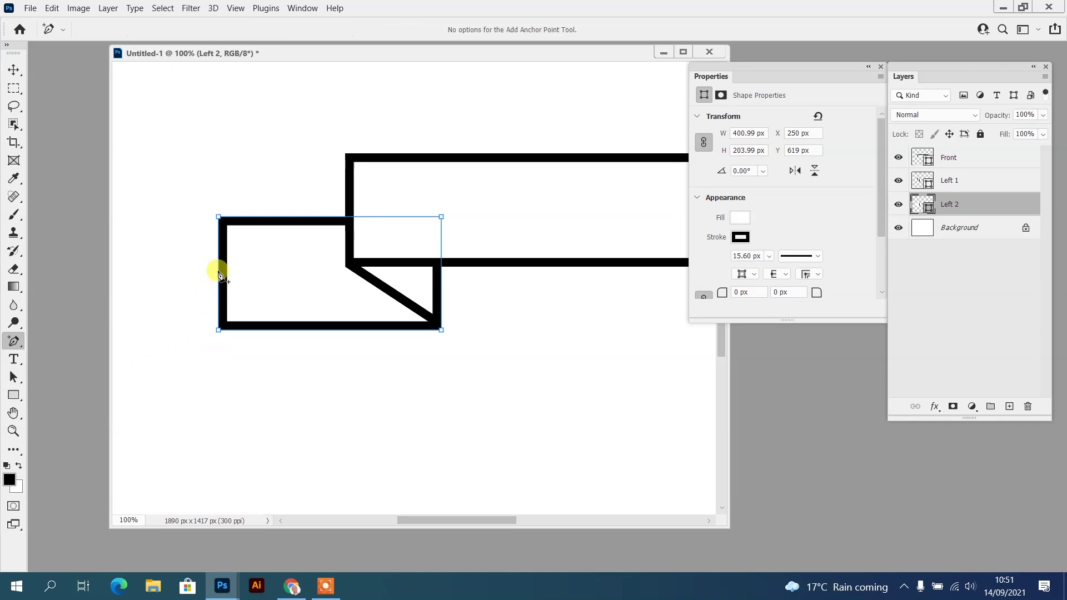
click(218, 272)
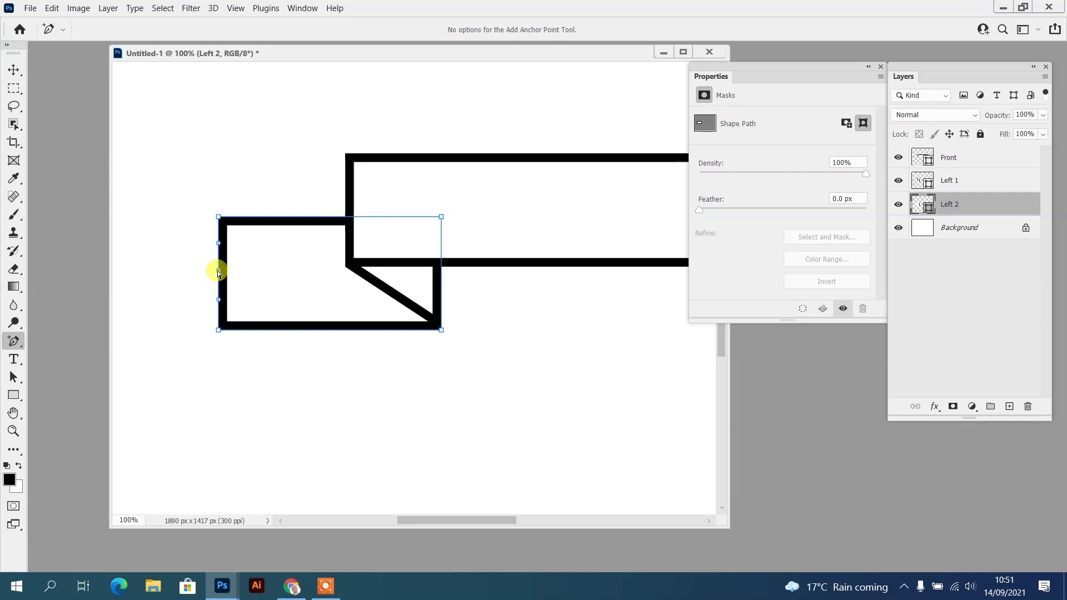
drag(218, 271, 253, 276)
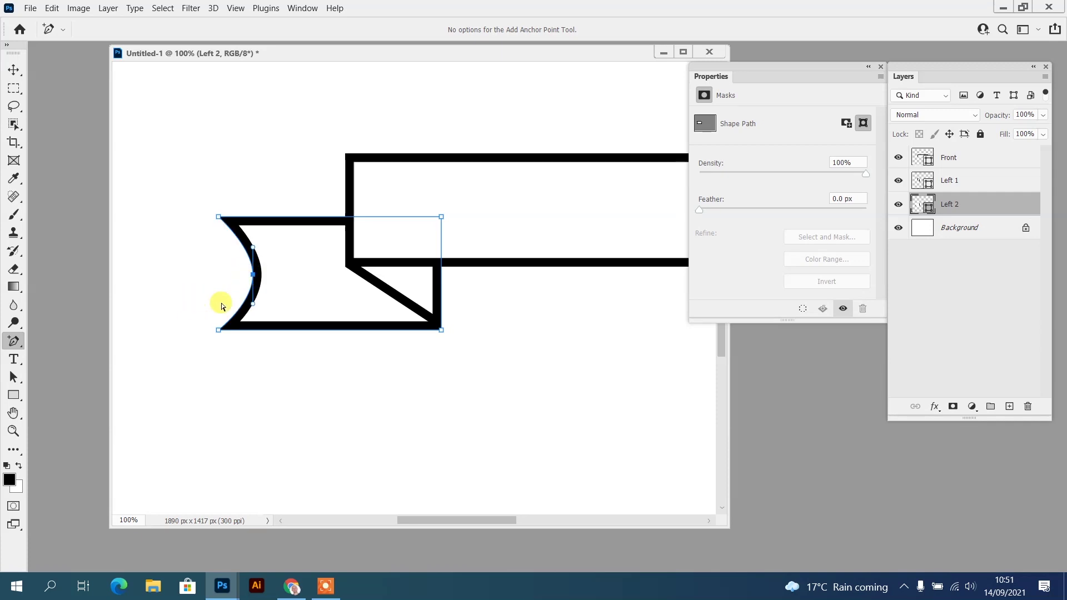
key(ctrl+0)
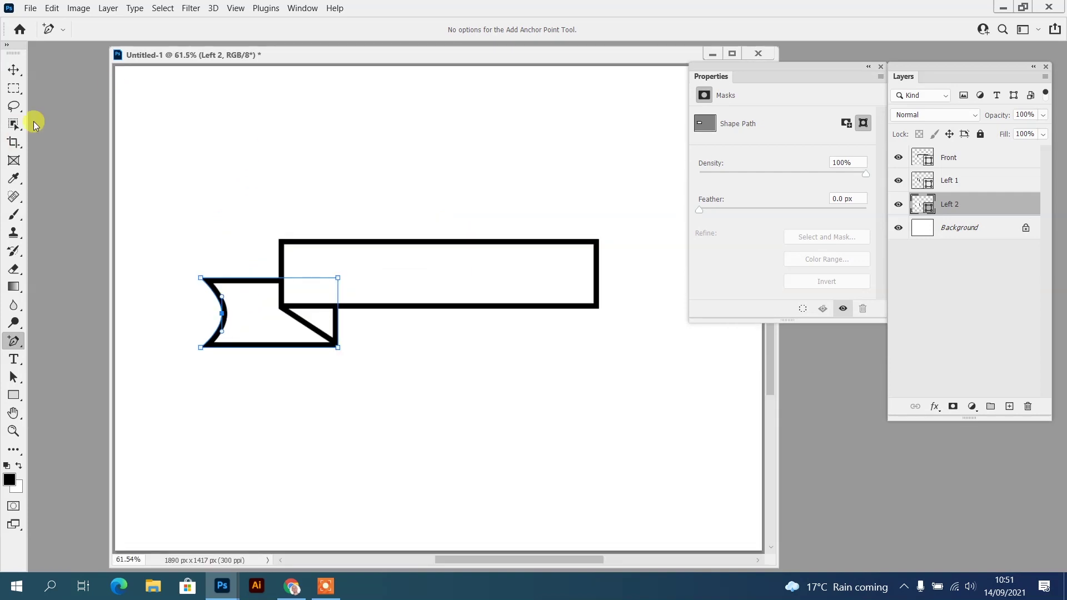
click(13, 69)
key(Return)
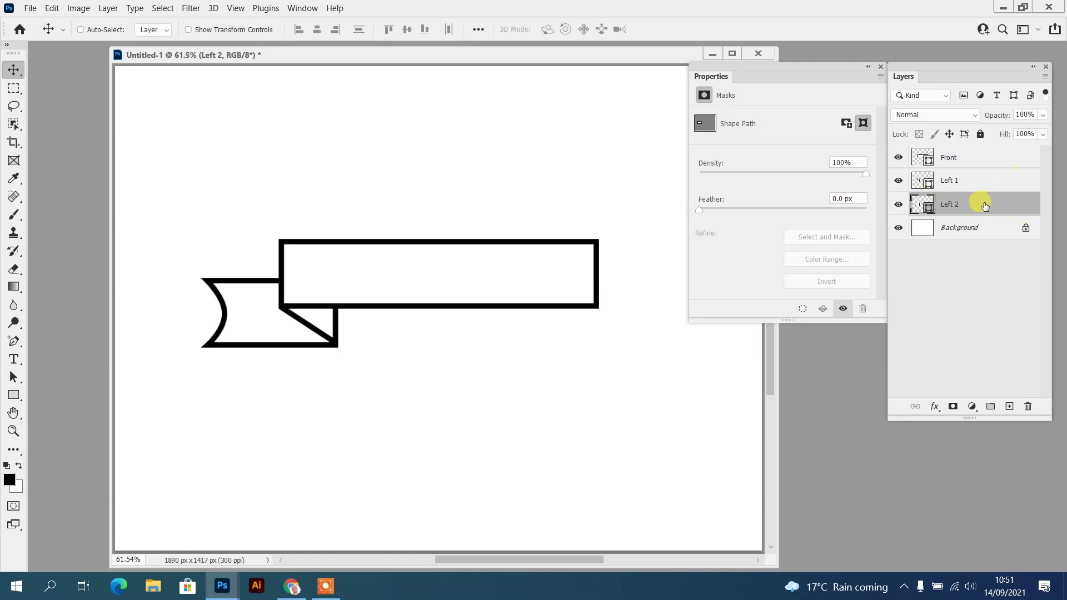
- Duplicate the Left 1 and Left 2 layers together, keeping the default copy names
shift+click(972, 182)
right_click(972, 181)
click(875, 65)
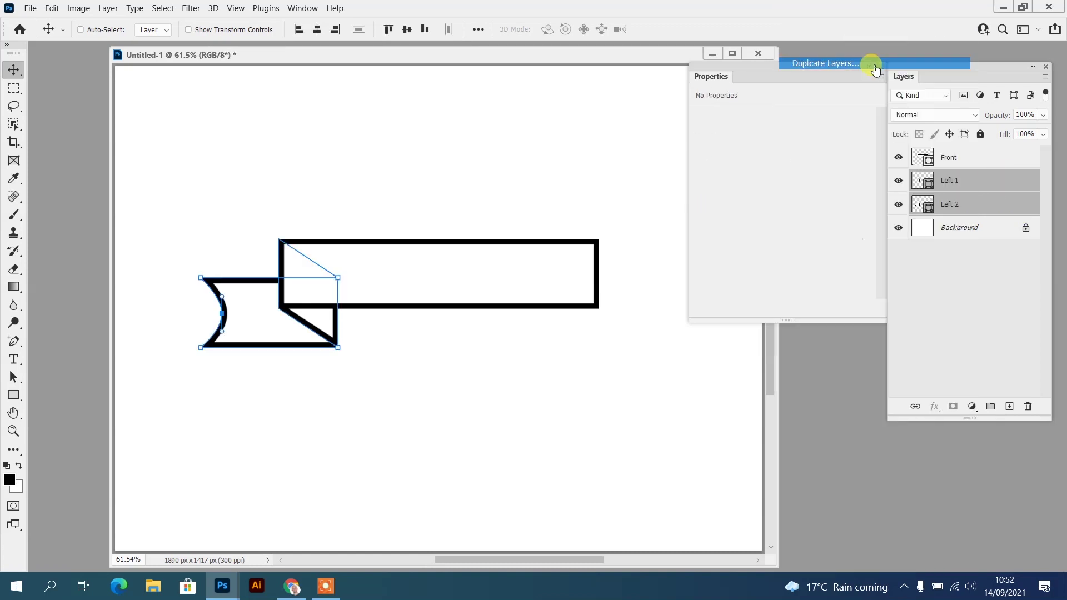
click(650, 156)
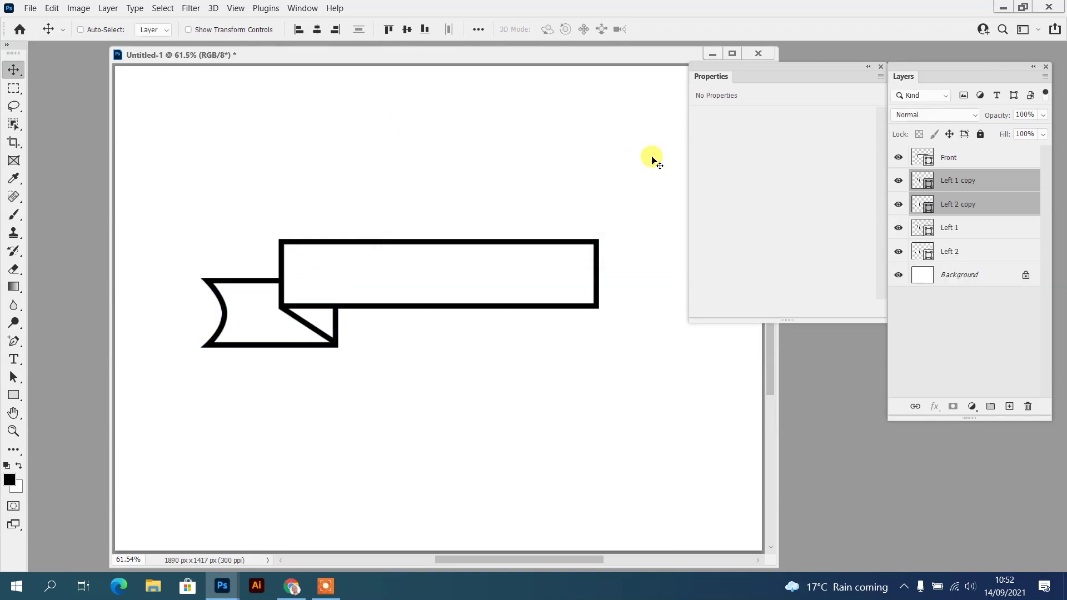
- Flip the Left 1 and Left 2 copies horizontally and move them to the banner's right end, mirroring the left tail
click(54, 11)
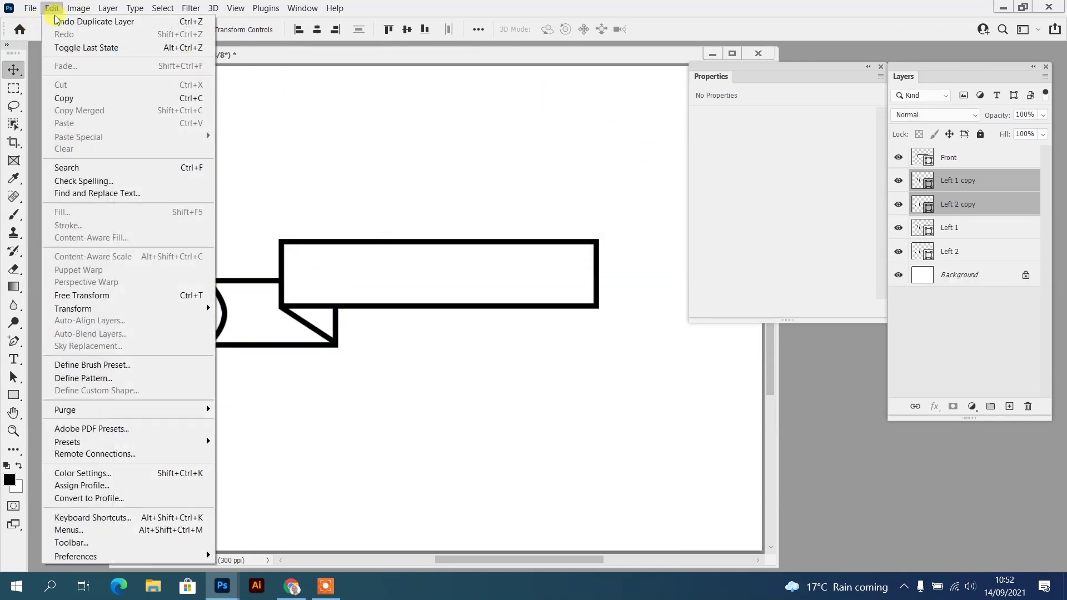
mouse_move(193, 307)
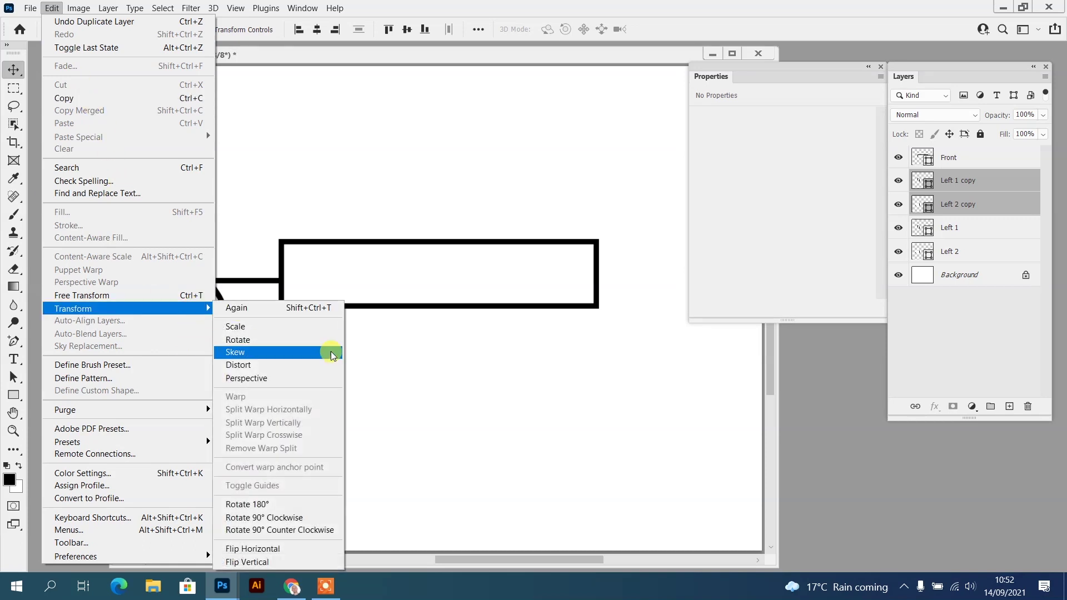
click(282, 549)
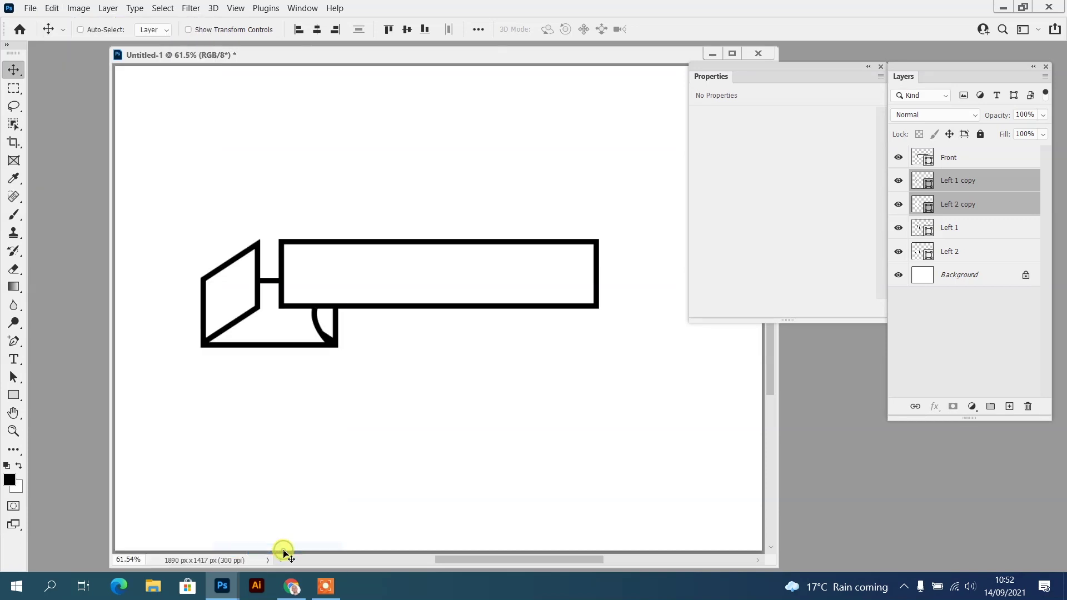
drag(229, 300, 568, 306)
key(Tab)
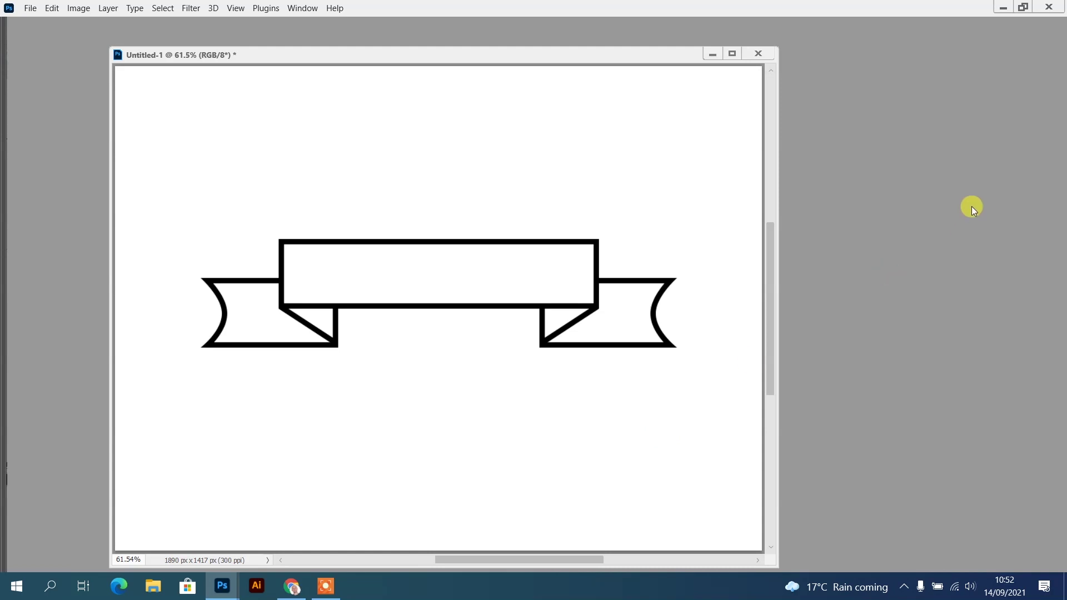
key(Tab)
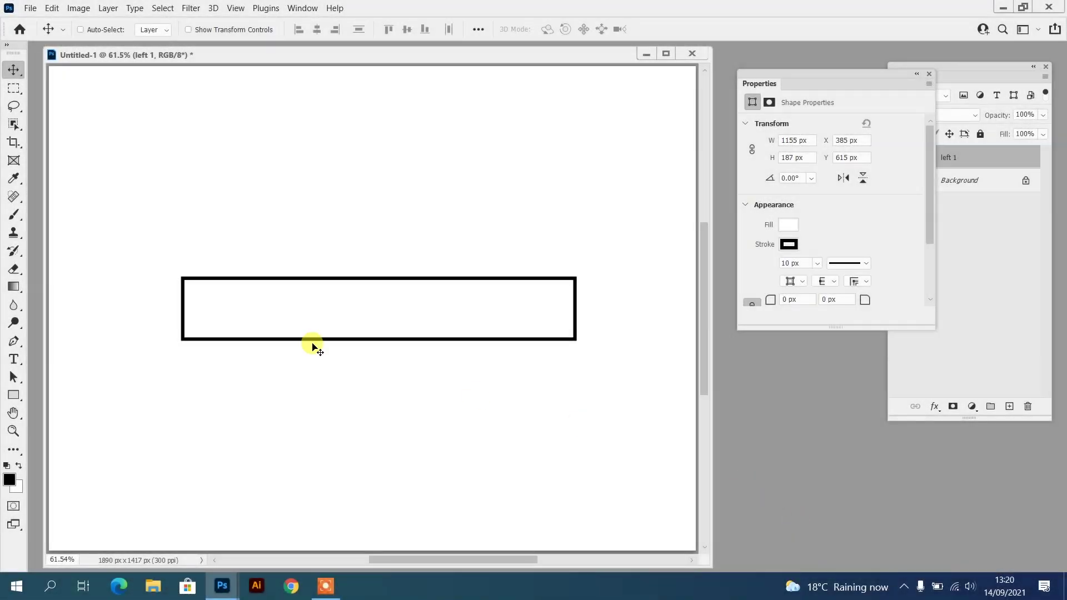
- Try a custom warp on the left 1 rectangle, pulling its long edges outward and shifting the inner mesh, and cancel it
click(802, 280)
key(ctrl+t)
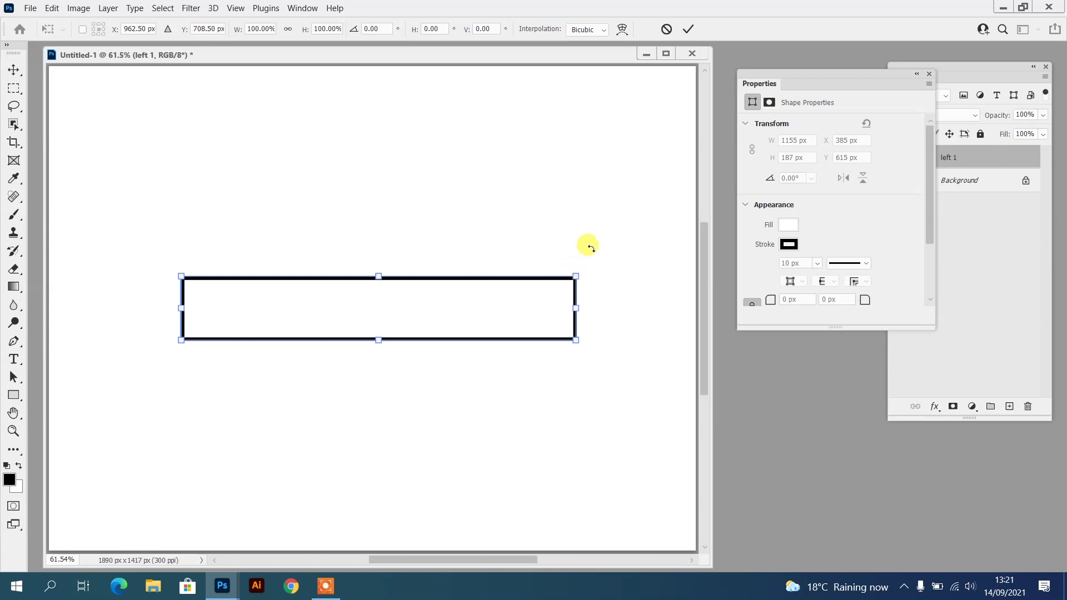
click(622, 29)
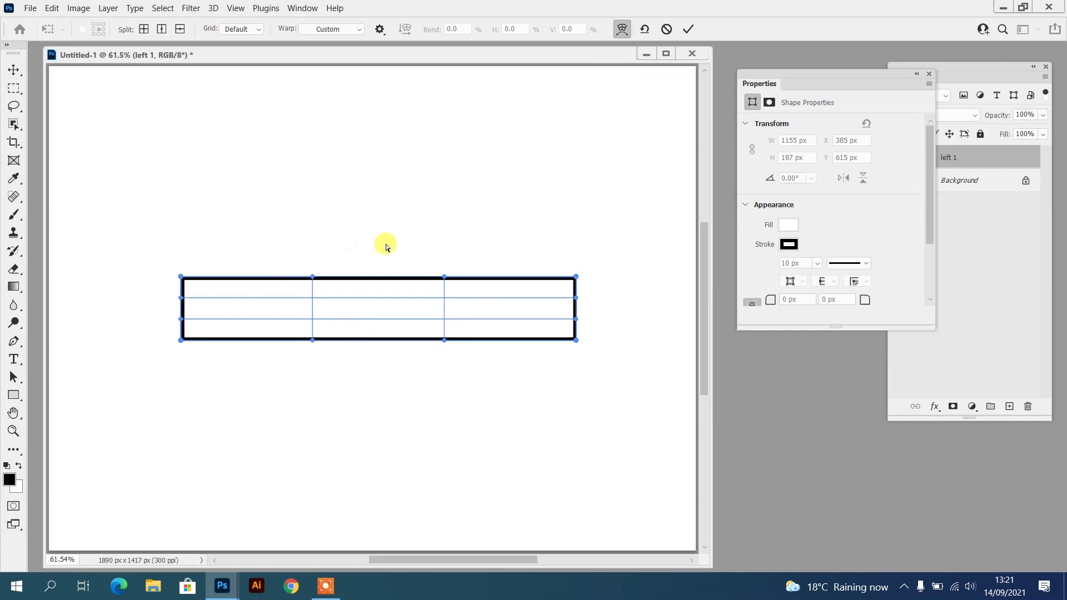
drag(444, 279, 449, 220)
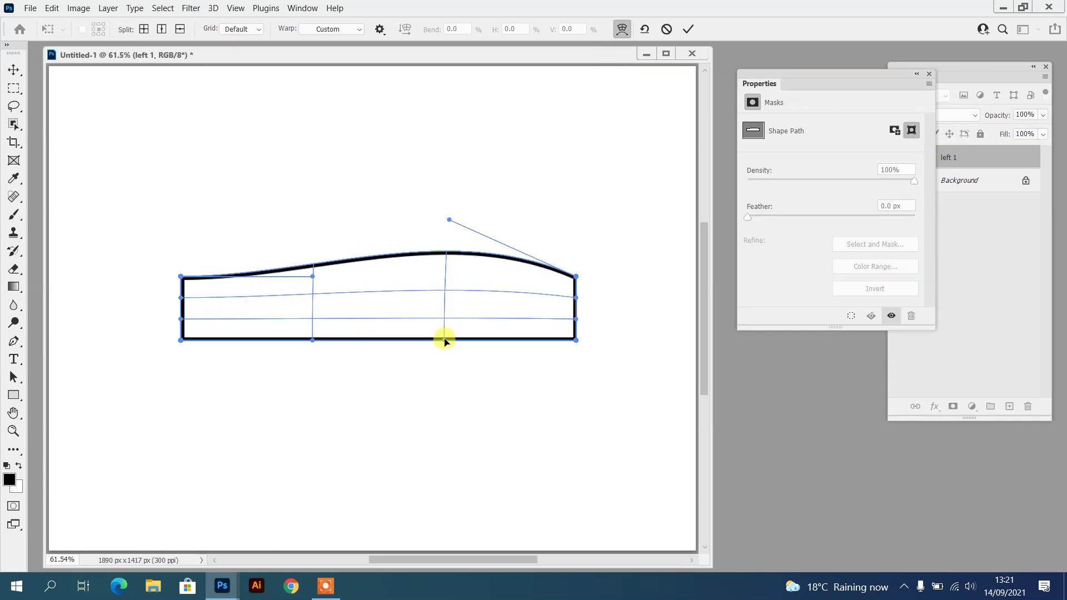
drag(444, 341, 457, 407)
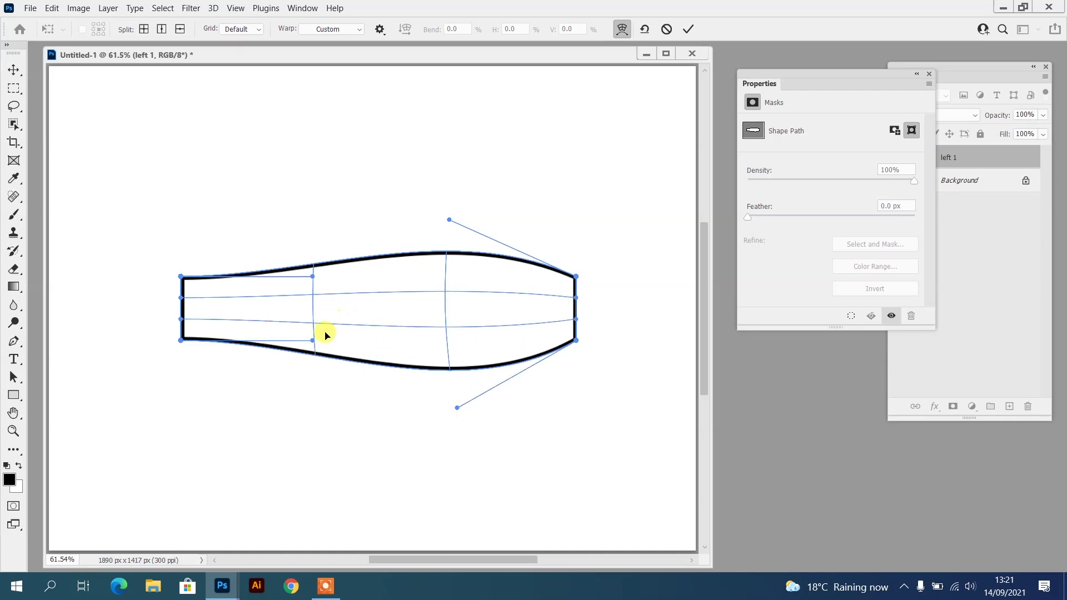
drag(319, 316, 369, 305)
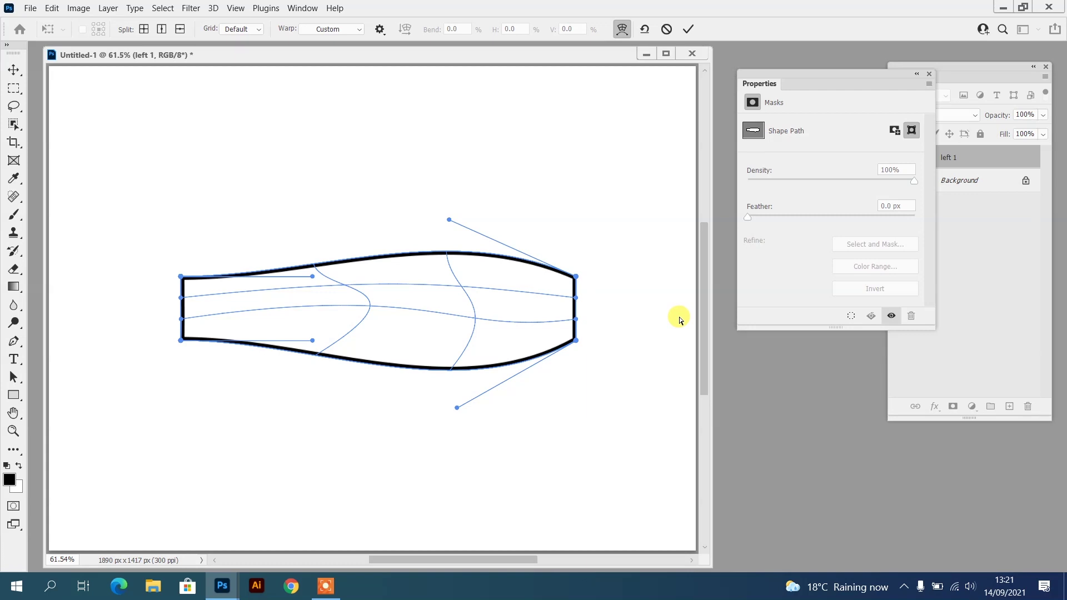
key(Escape)
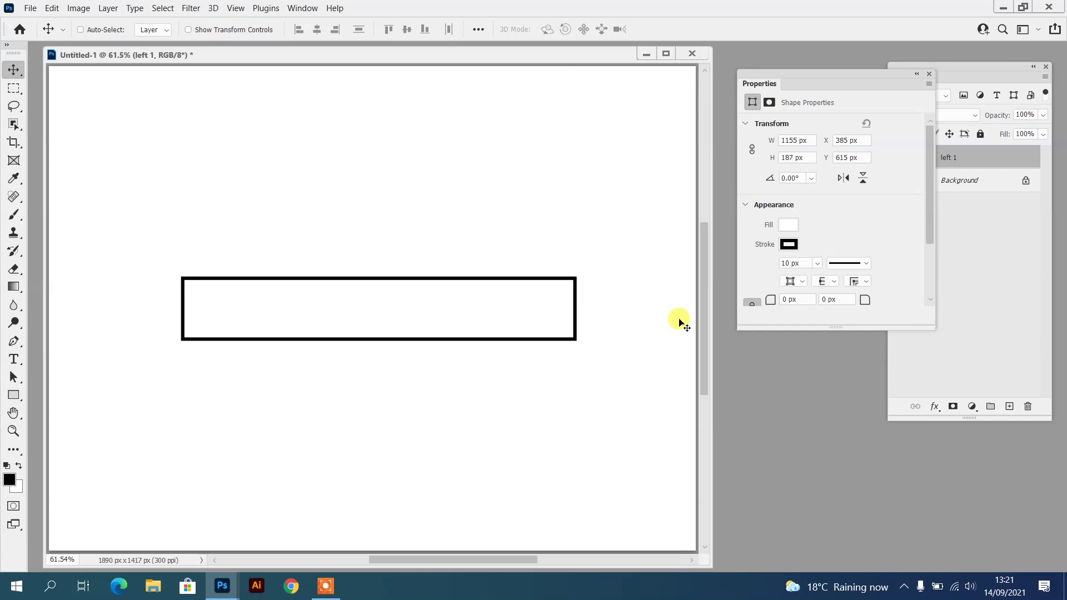
- Try the Arc warp style on the left 1 rectangle with a bend of about 29.6%
key(ctrl+t)
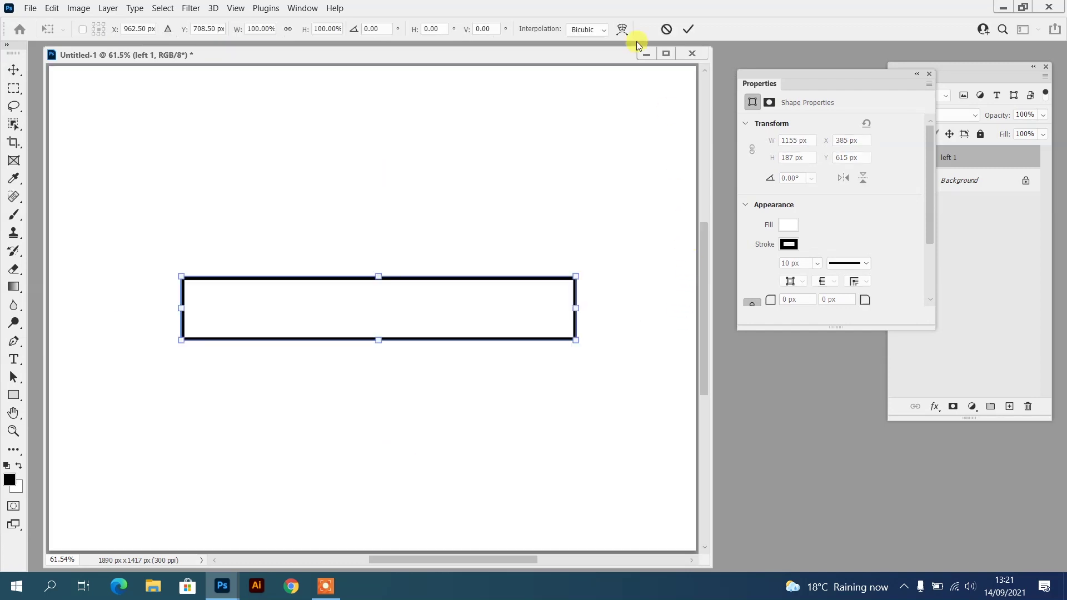
click(623, 29)
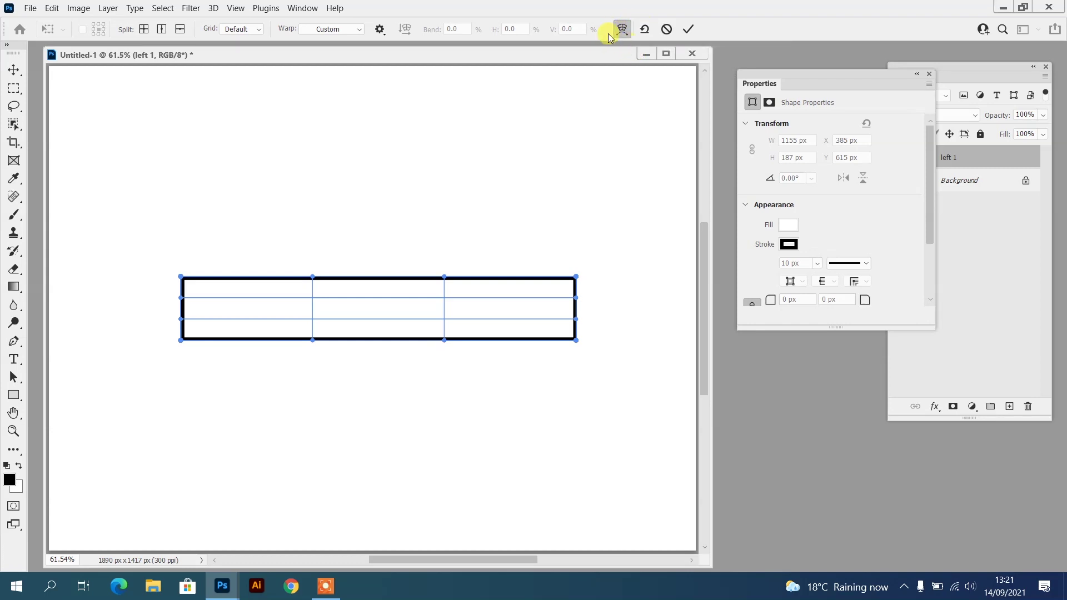
click(361, 31)
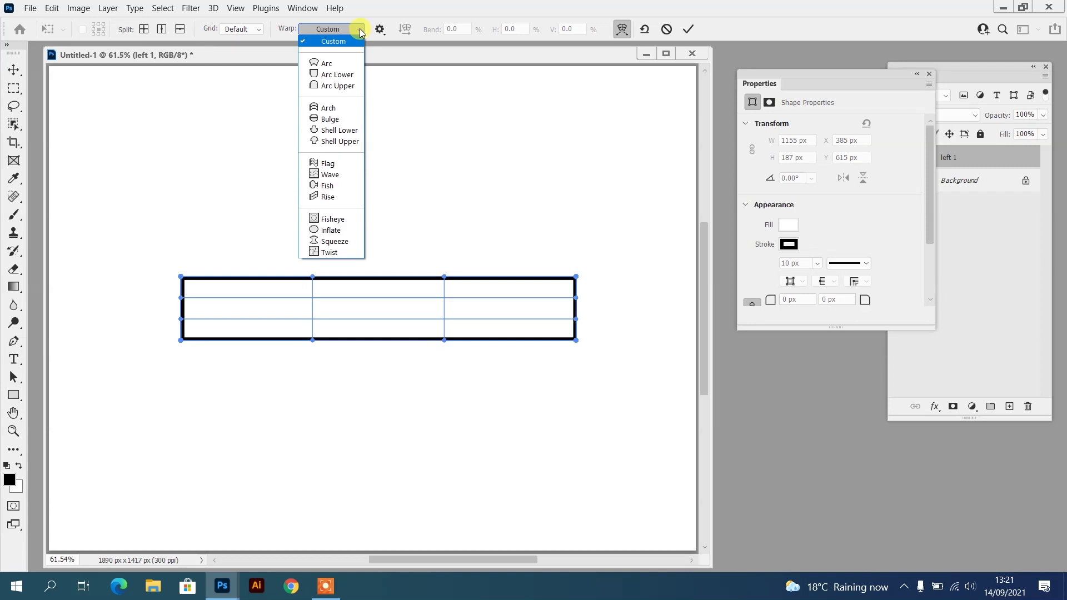
click(340, 65)
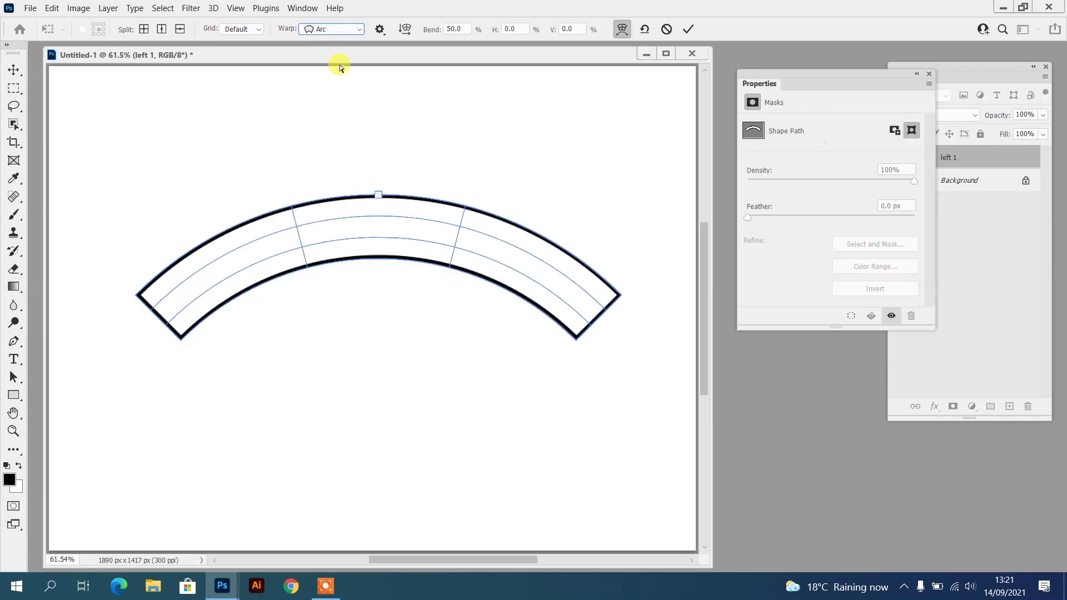
drag(377, 198, 379, 229)
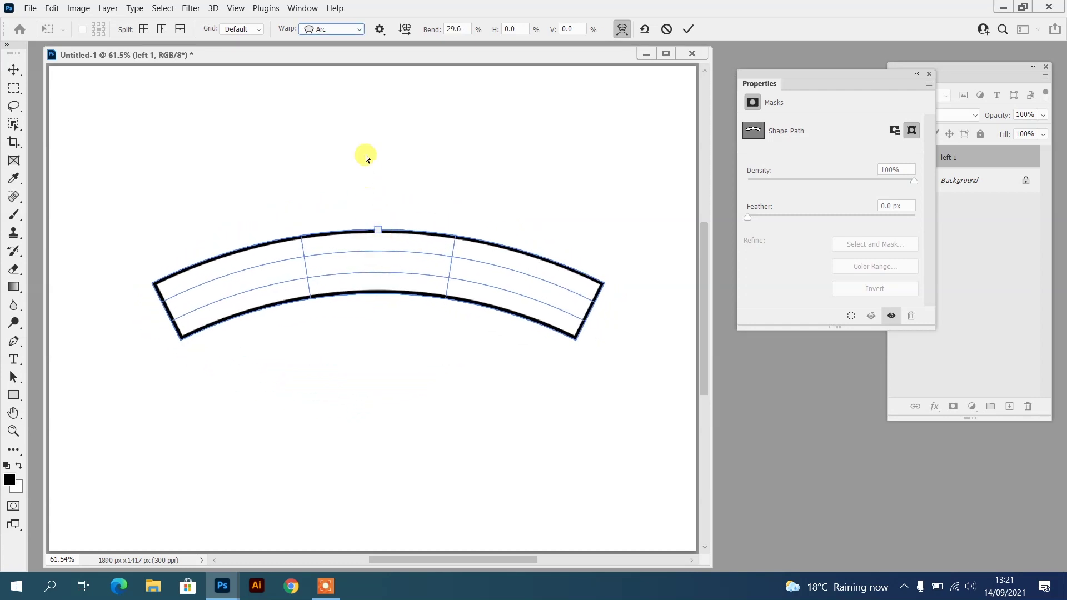
- Try the Arch warp style on the left 1 rectangle with a bend of about 27.5%
click(360, 29)
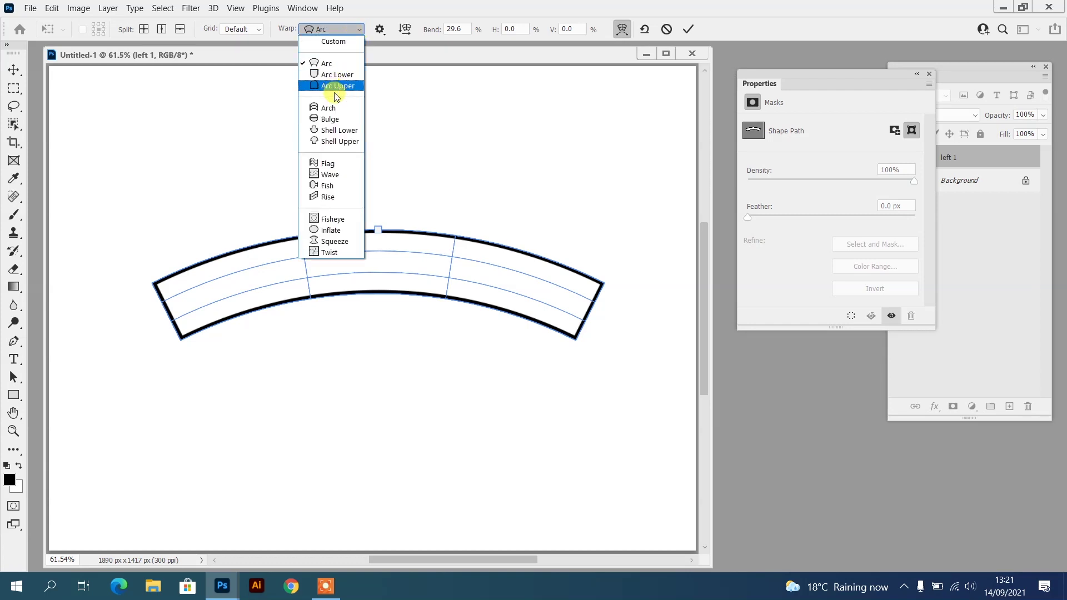
click(331, 108)
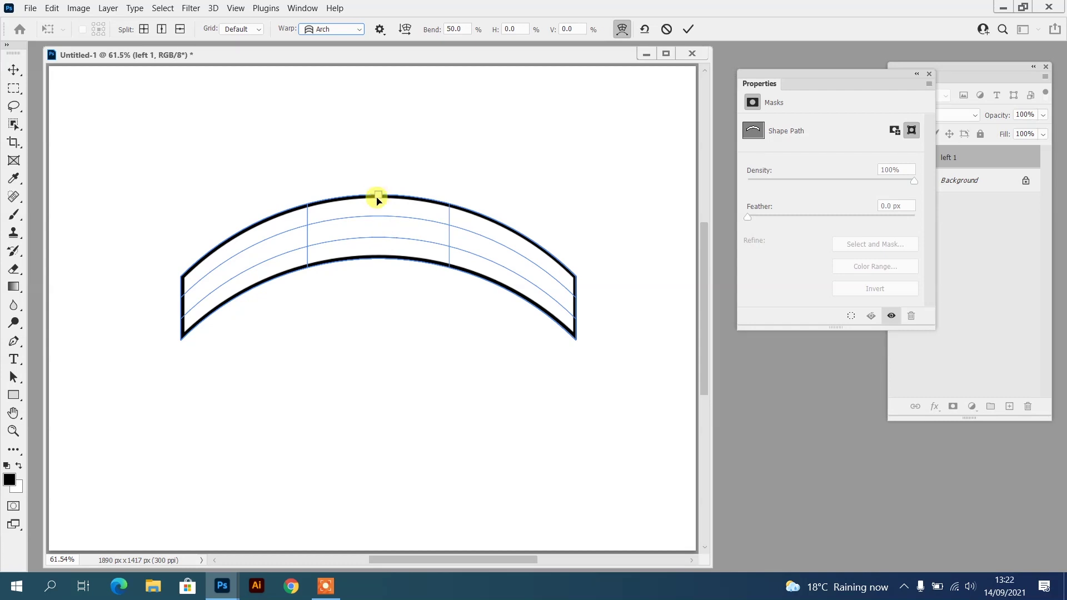
drag(378, 194, 378, 233)
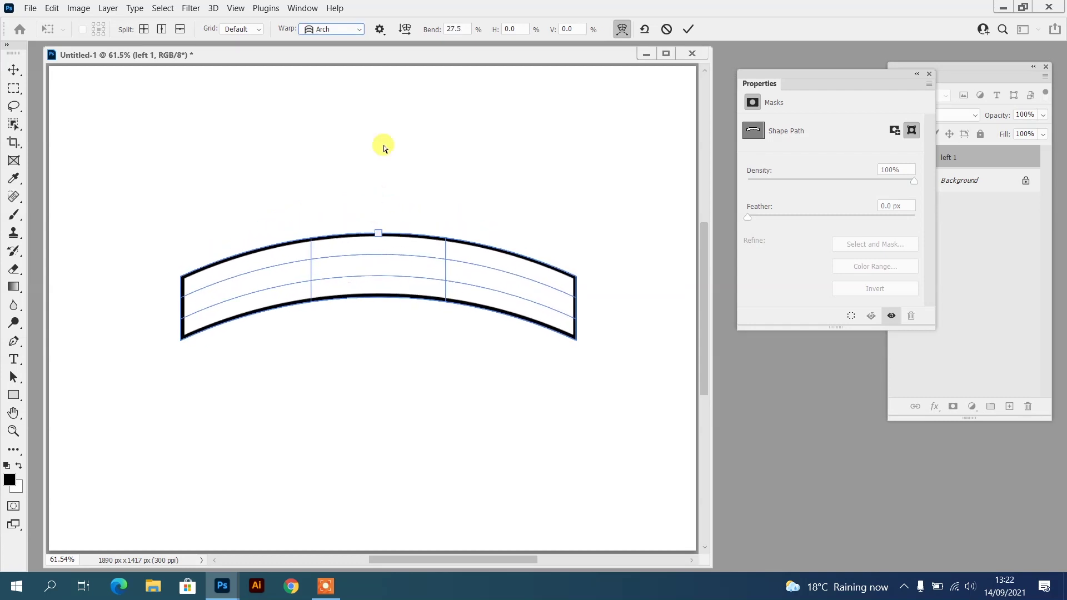
- Try the Flag warp style on the left 1 rectangle with a bend of about 74.1%, and cancel the transform
click(360, 31)
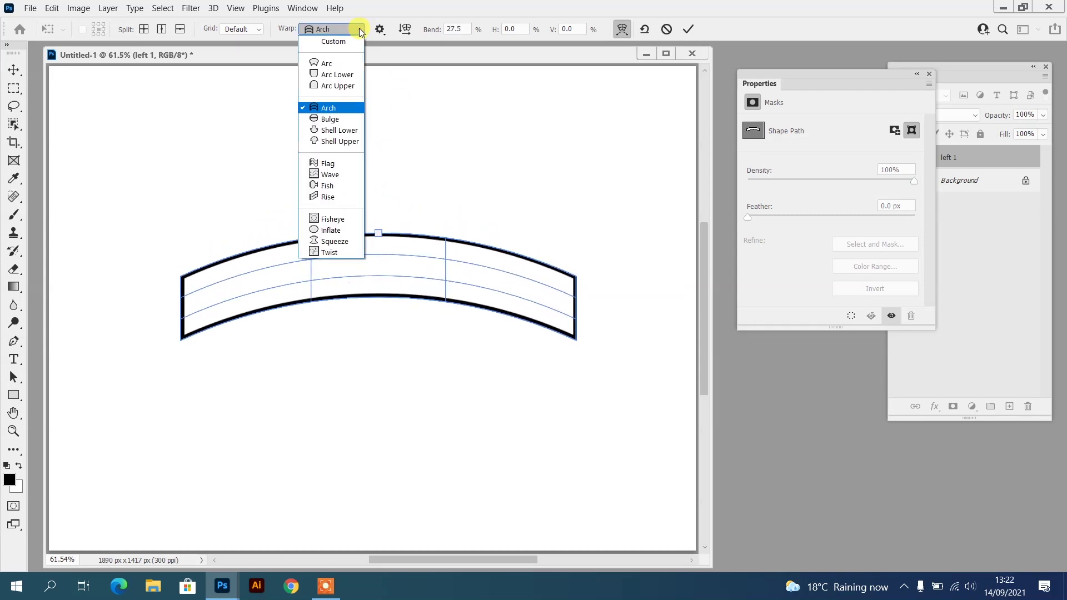
click(339, 165)
mouse_move(279, 260)
mouse_down()
mouse_move(281, 248)
mouse_move(280, 307)
mouse_move(291, 253)
mouse_up()
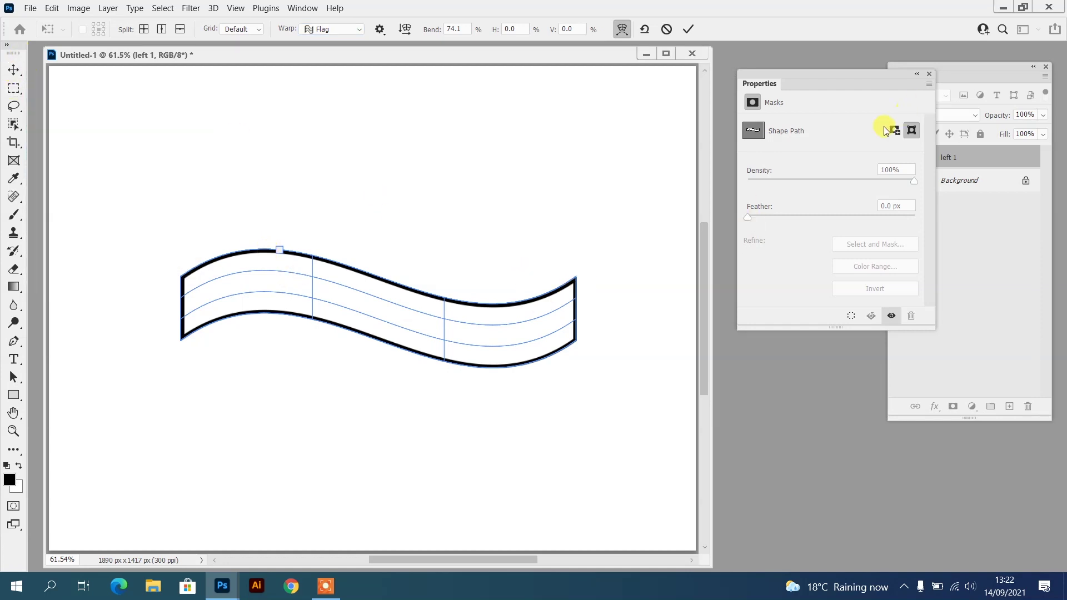
key(Escape)
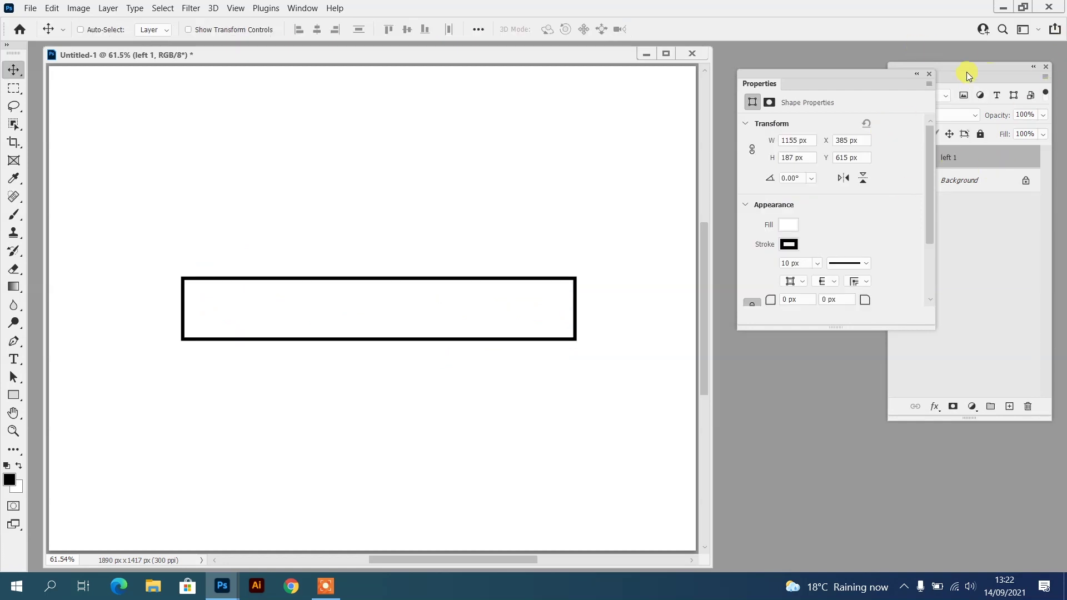
- Duplicate the left 1 layer and warp the copy with the Flag style at a bend of about 77.2%
click(970, 70)
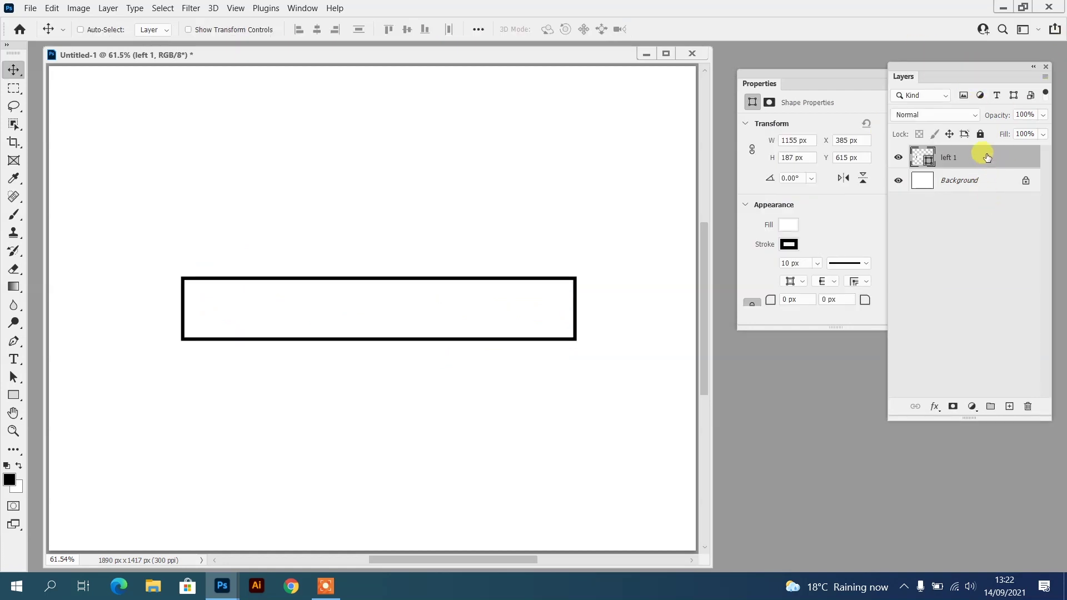
drag(987, 157, 1009, 406)
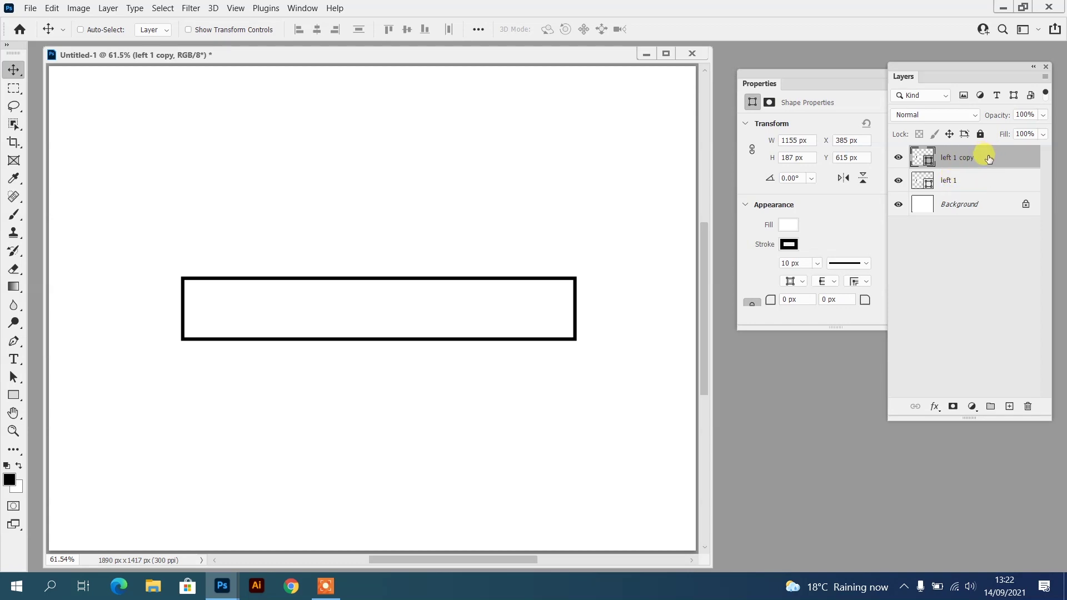
key(ctrl+t)
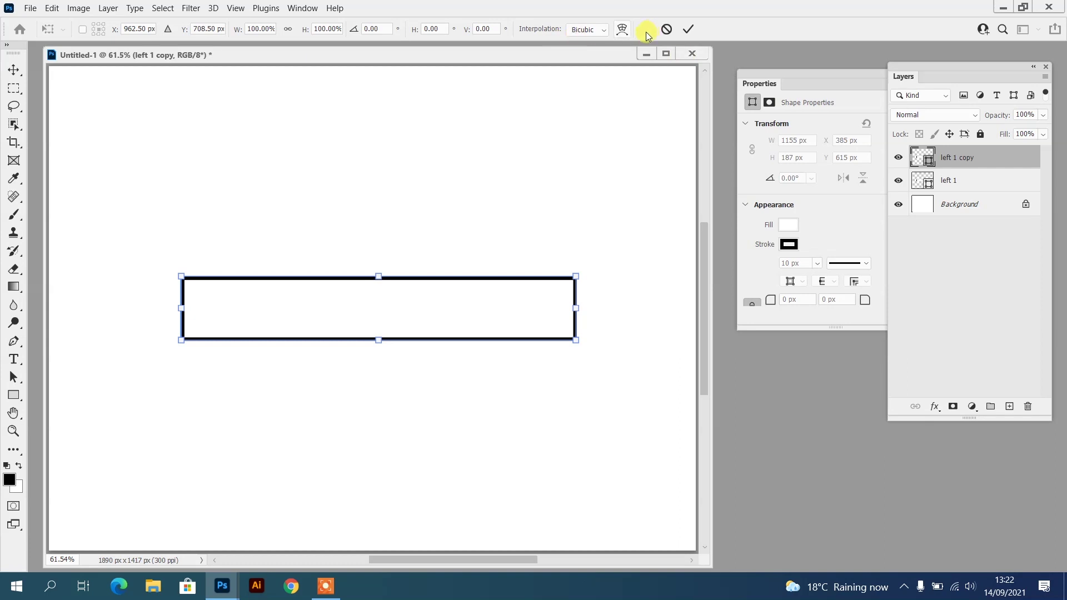
click(621, 29)
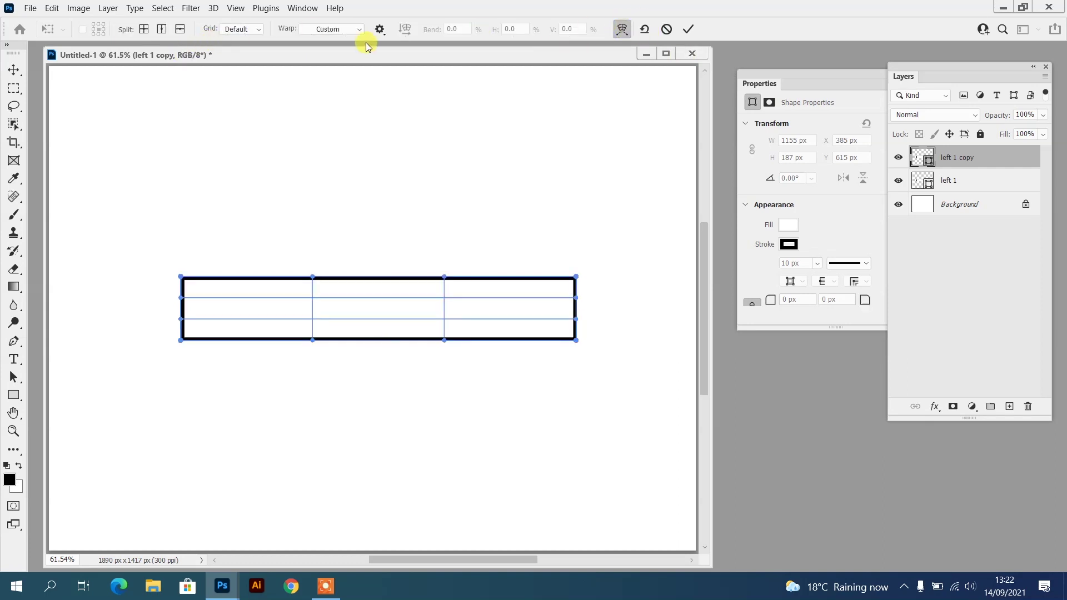
click(349, 29)
click(327, 164)
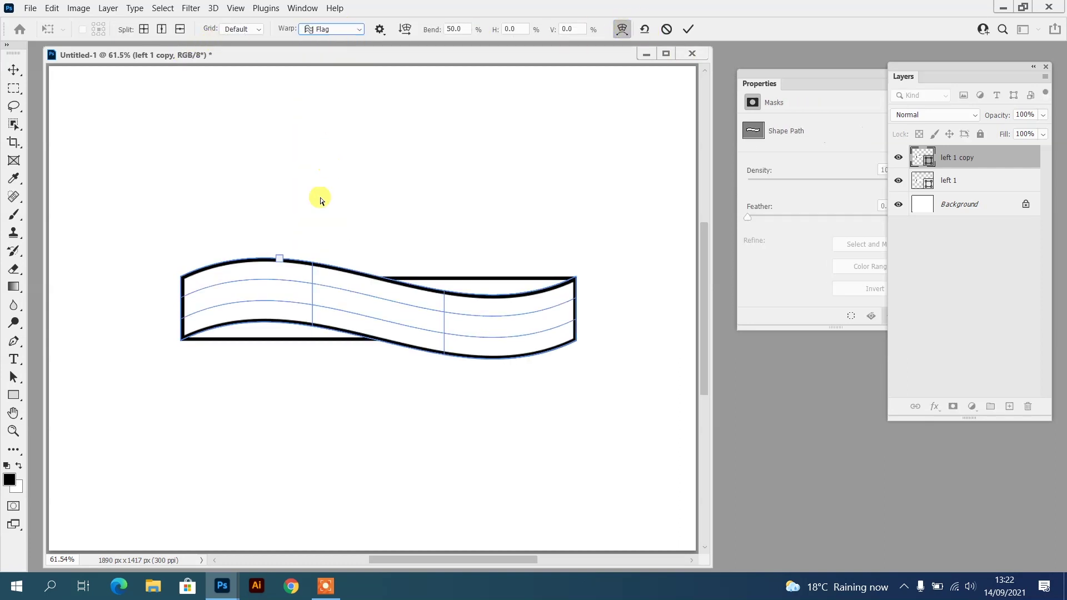
mouse_move(279, 259)
mouse_down()
mouse_move(281, 240)
mouse_move(280, 250)
mouse_up()
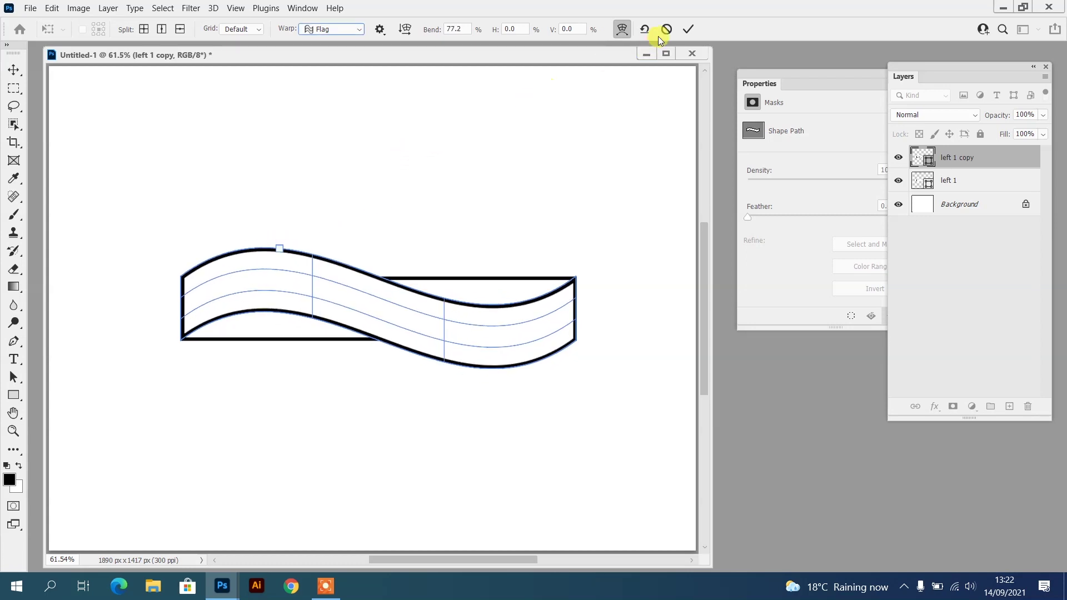
click(621, 29)
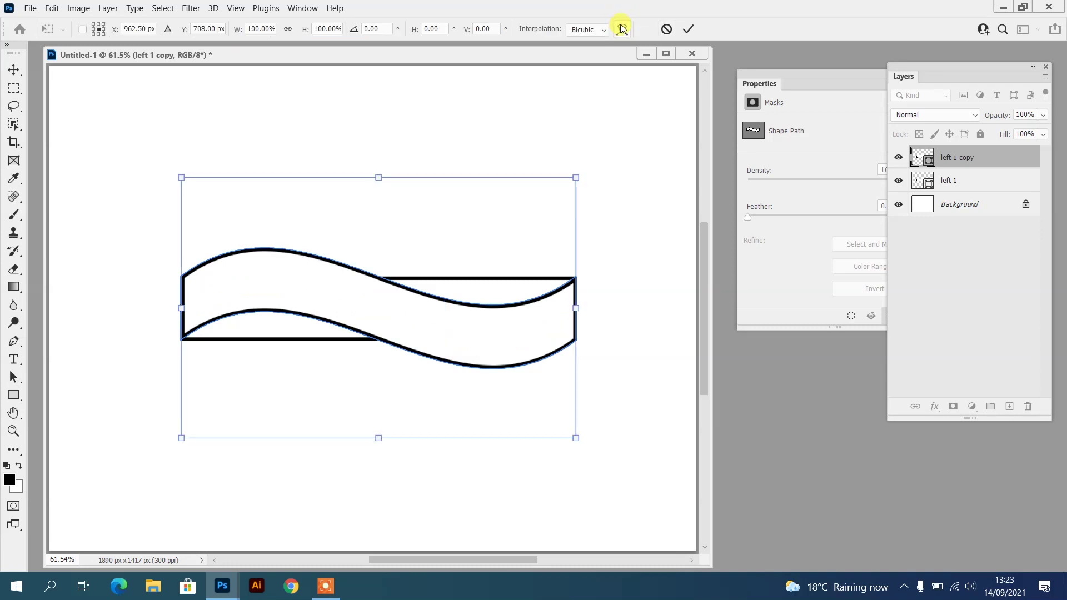
key(Return)
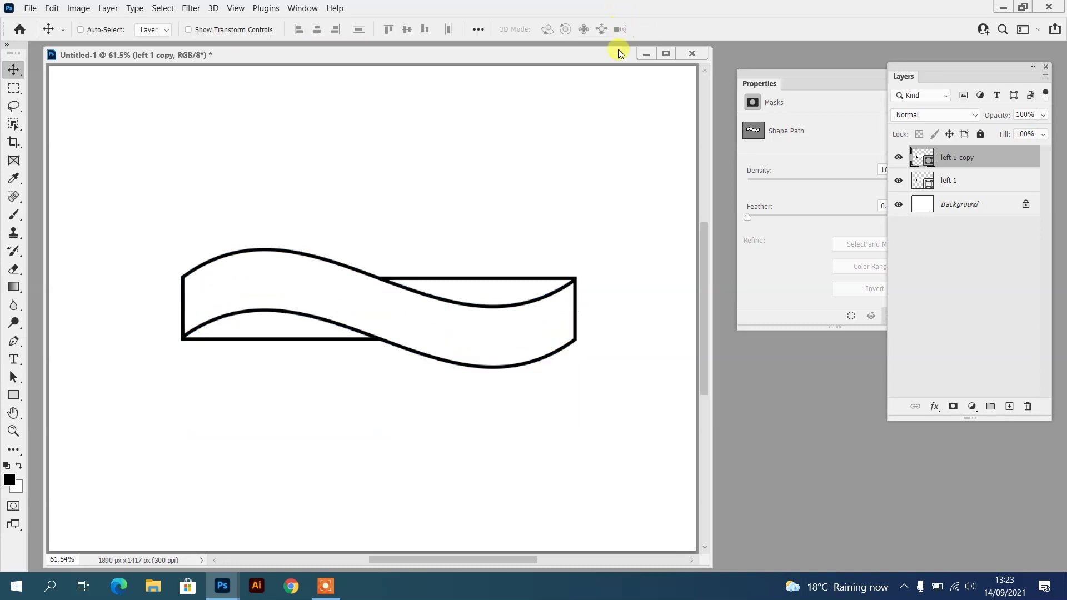
- Rename the warped left 1 copy layer as Front and clear the layer selection
click(976, 179)
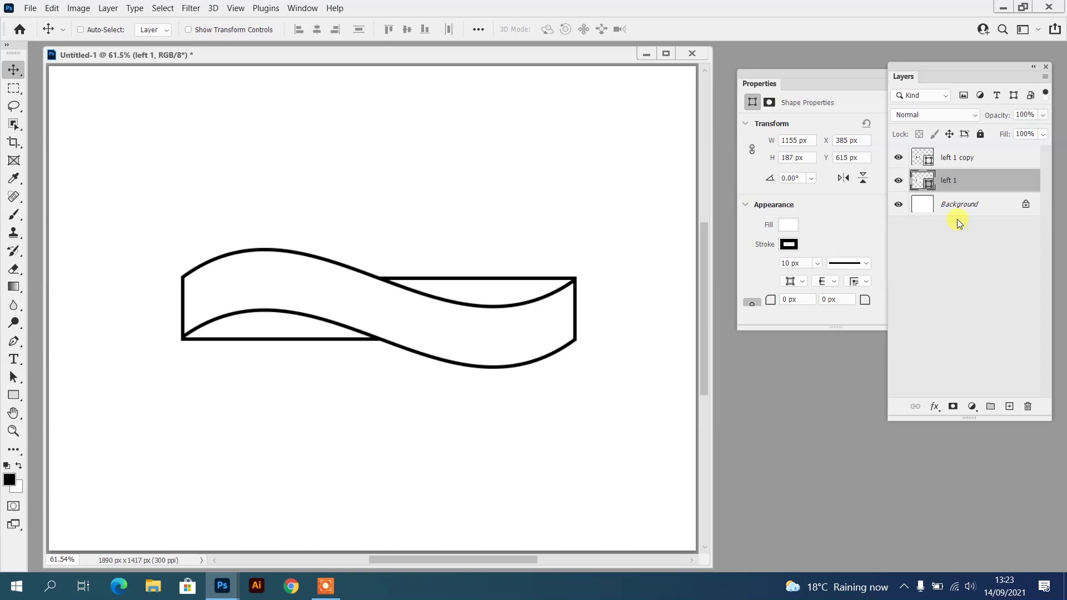
double_click(949, 159)
text(F)
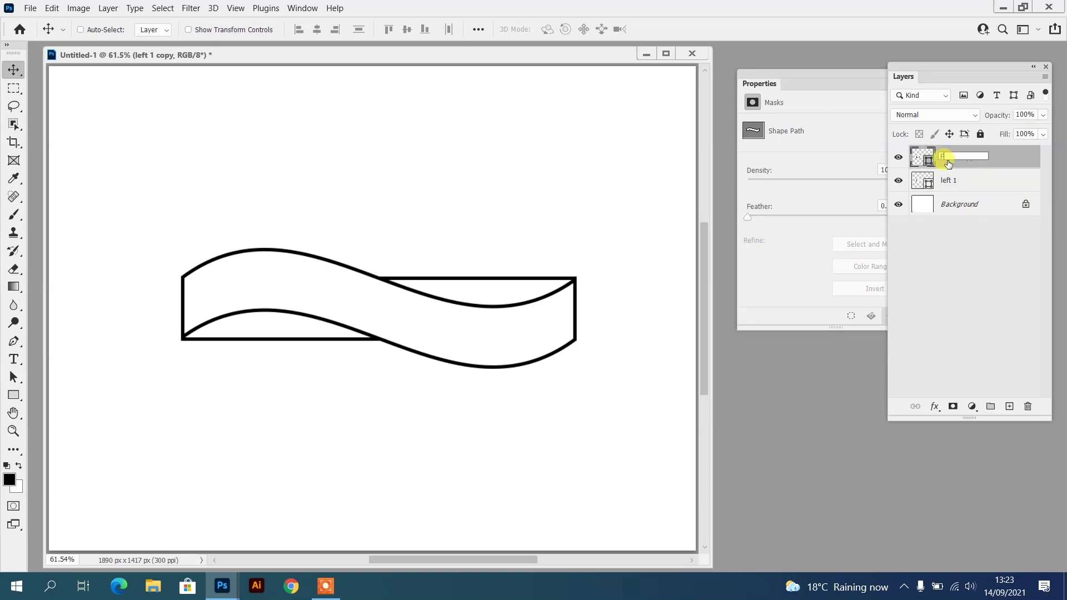
key(Return)
click(945, 240)
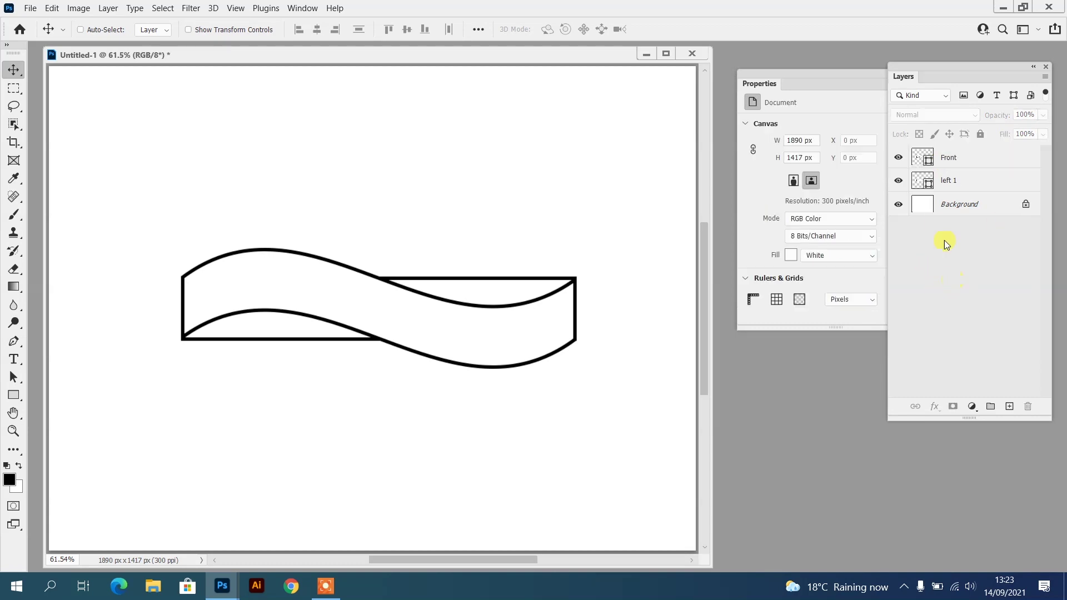
- Narrow the left 1 rectangle to about 226 px wide, keeping its left edge aligned with the start of the Front ribbon
click(975, 183)
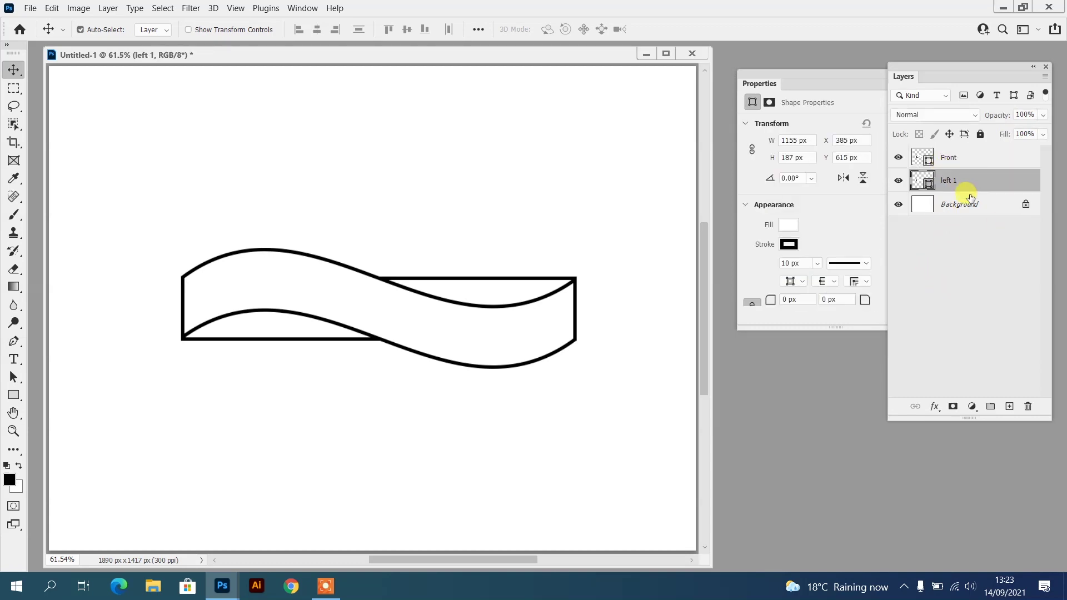
key(ctrl+t)
drag(549, 313, 257, 321)
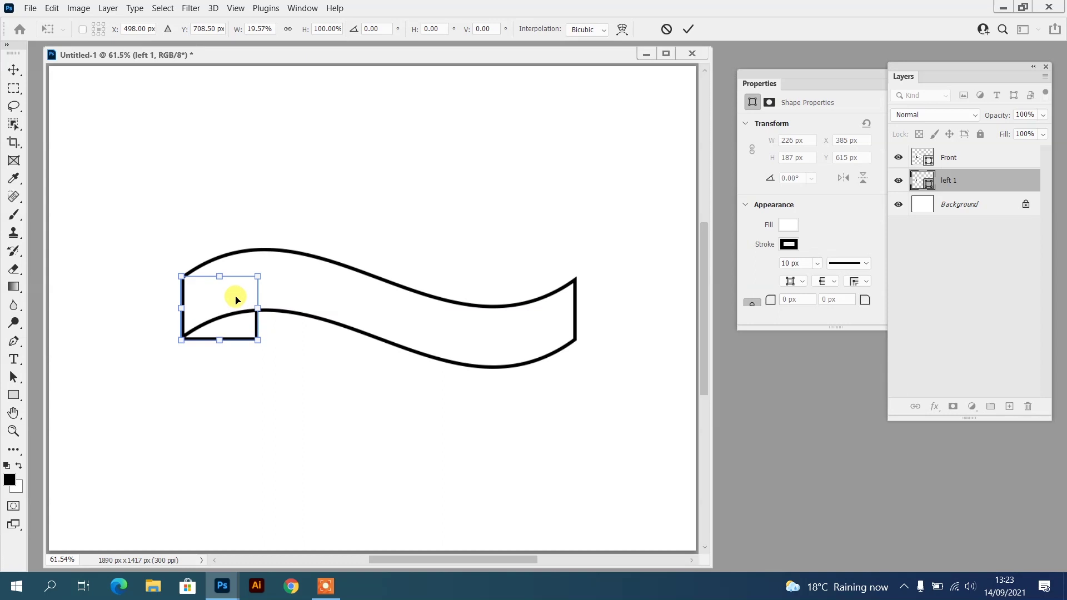
key(Return)
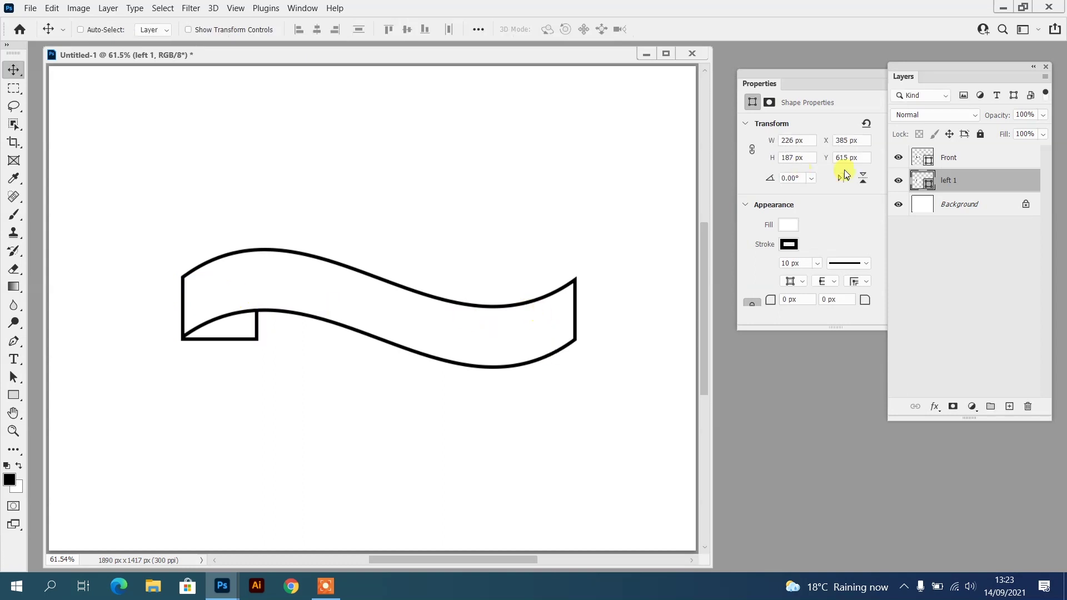
- Duplicate the left 1 layer, rename the copy as left 2 and place it below left 1 in the layer order
drag(998, 183, 1009, 402)
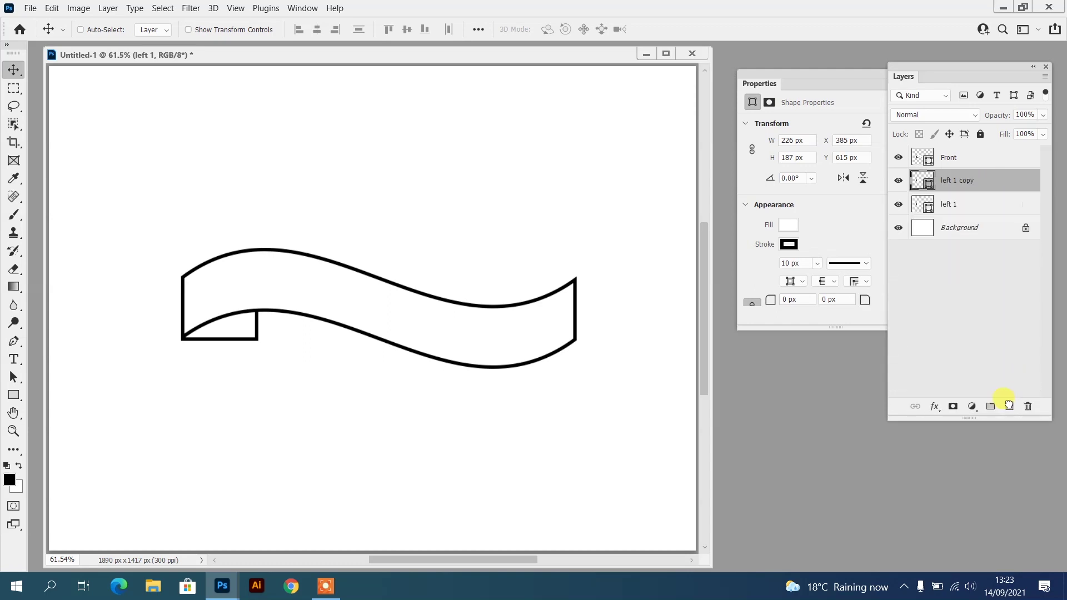
double_click(967, 182)
click(970, 179)
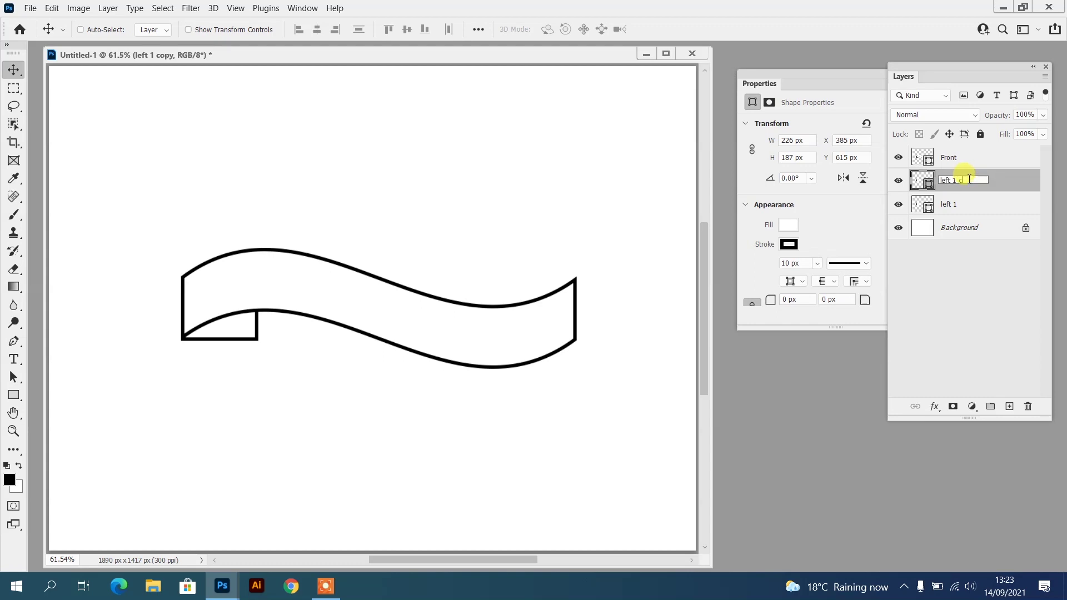
text(2)
click(982, 293)
drag(983, 180, 976, 206)
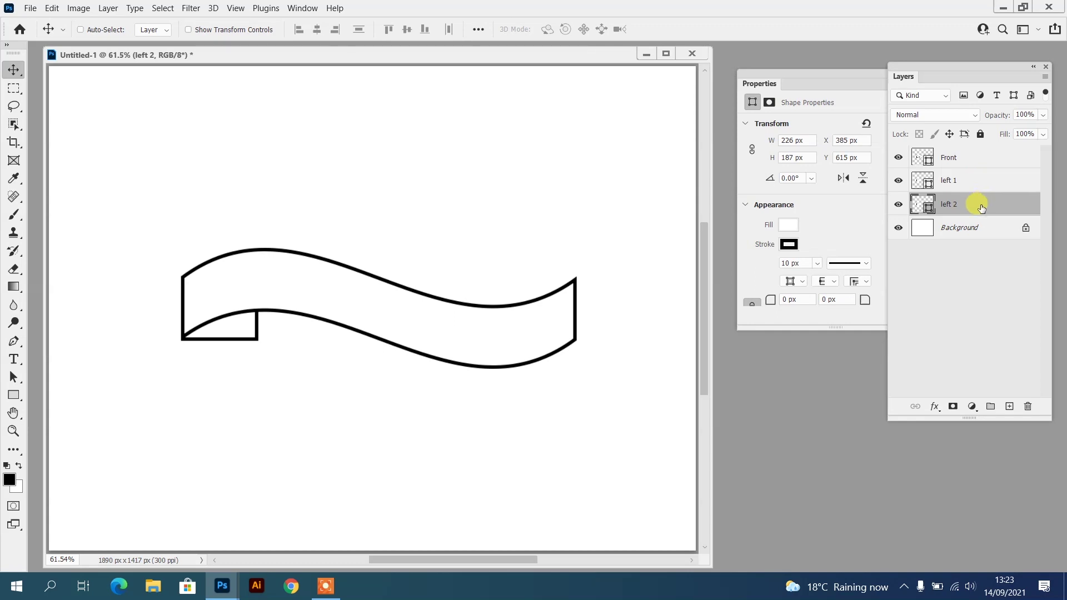
- Stretch the left 2 rectangle outward past the left end of the Front ribbon to about 479 px wide
key(ctrl+t)
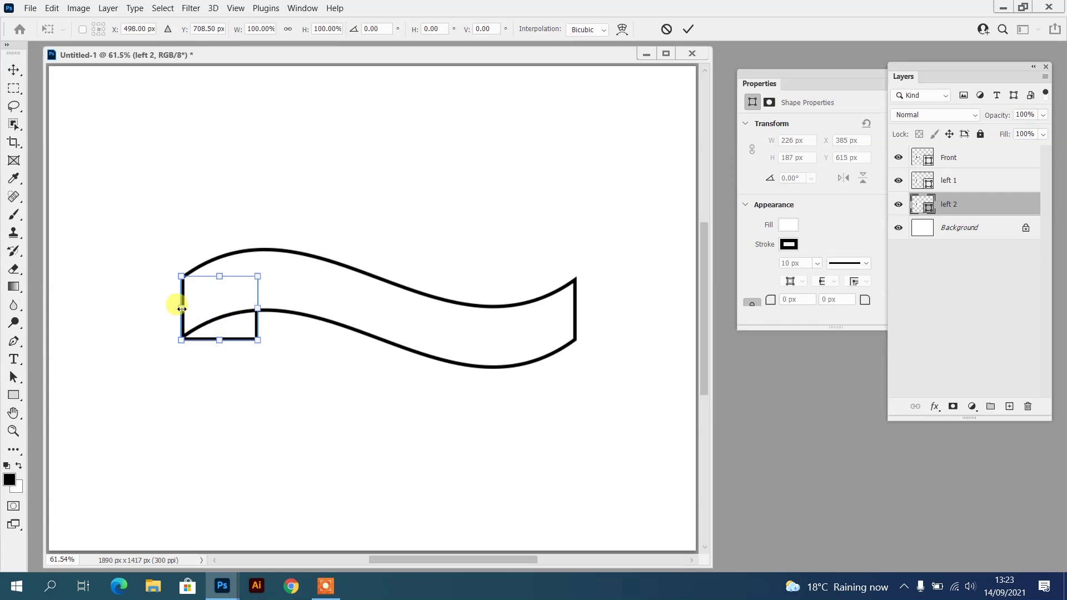
drag(181, 308, 94, 309)
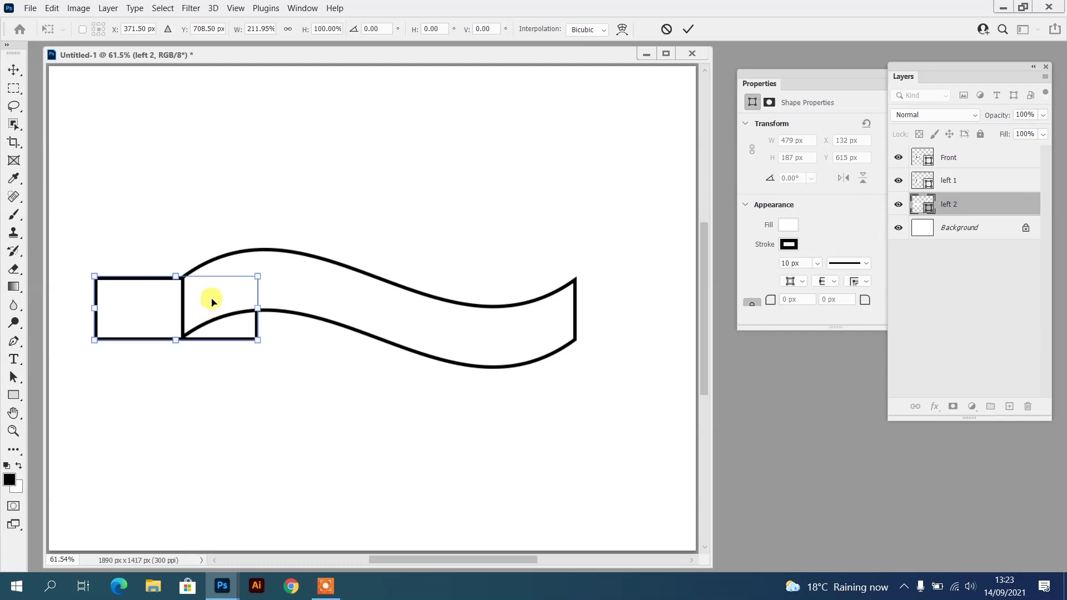
key(Return)
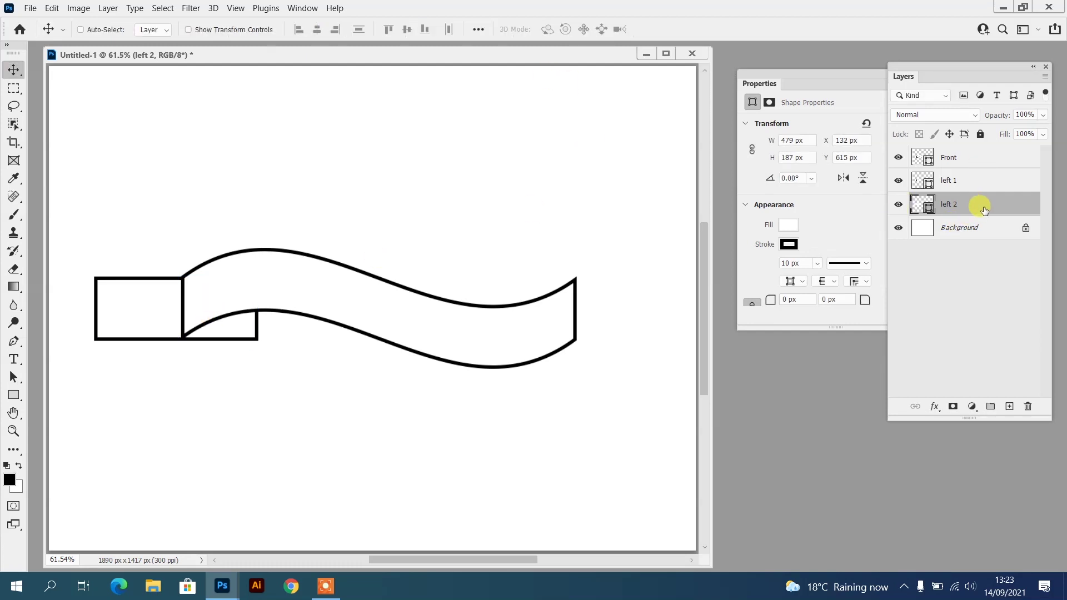
- Warp the left 2 rectangle with the Flag style at a 50% bend and apply the transform
key(ctrl+t)
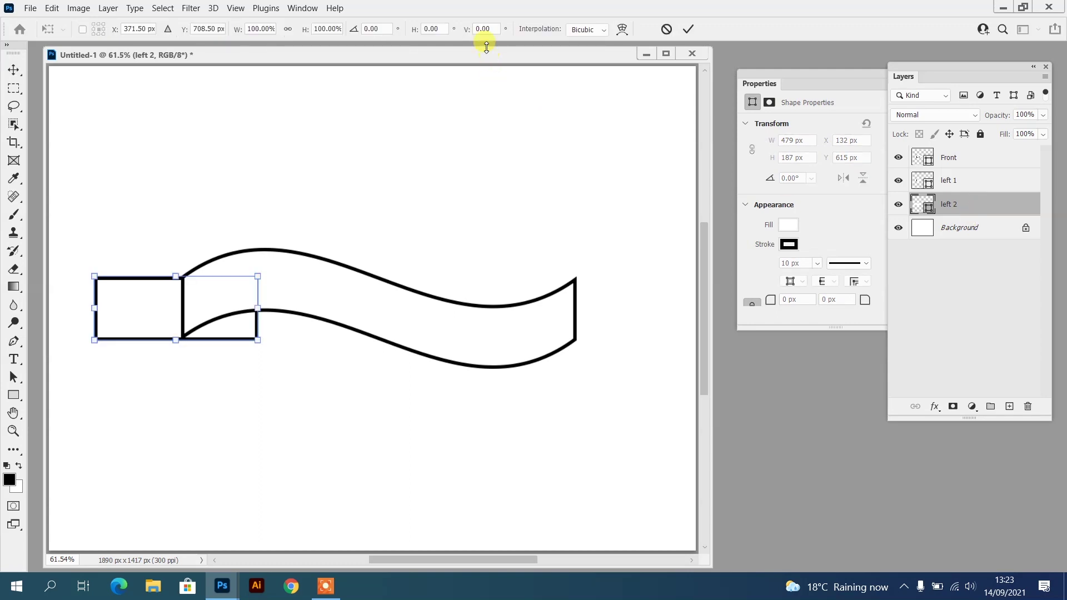
click(623, 33)
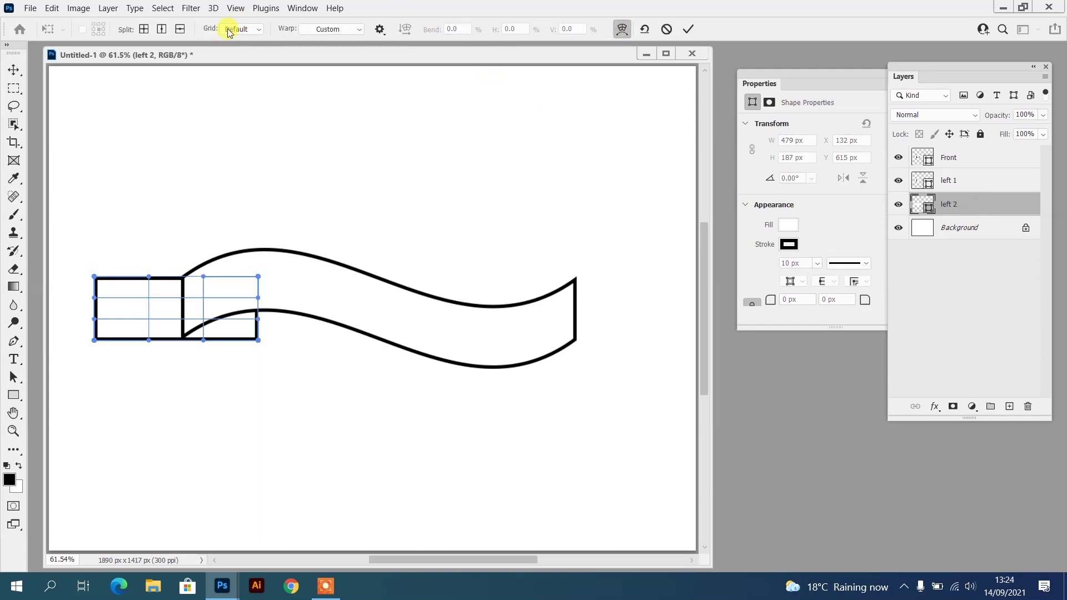
click(330, 30)
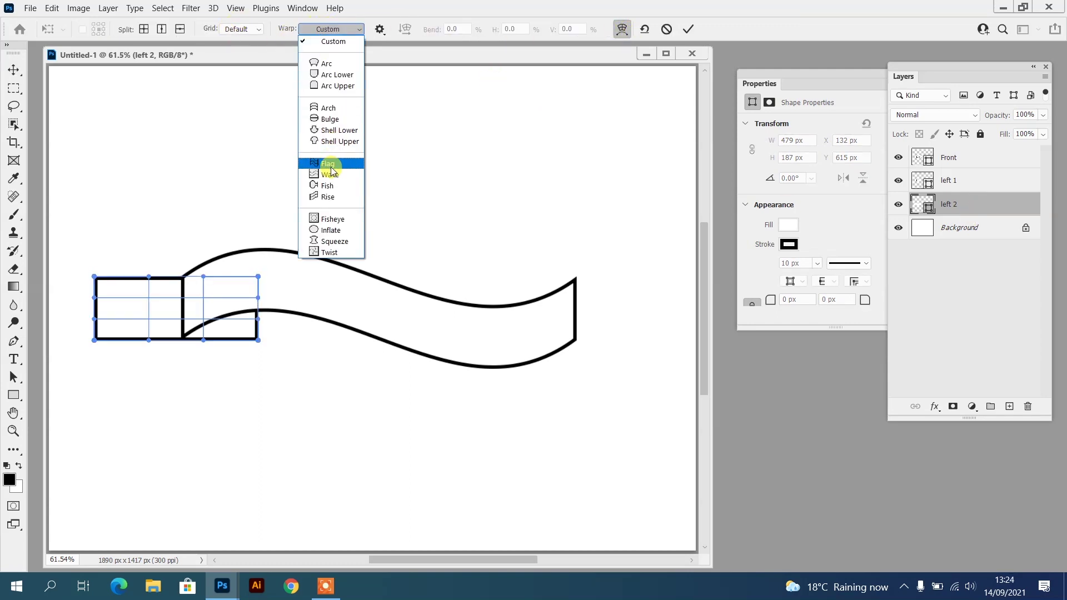
click(332, 166)
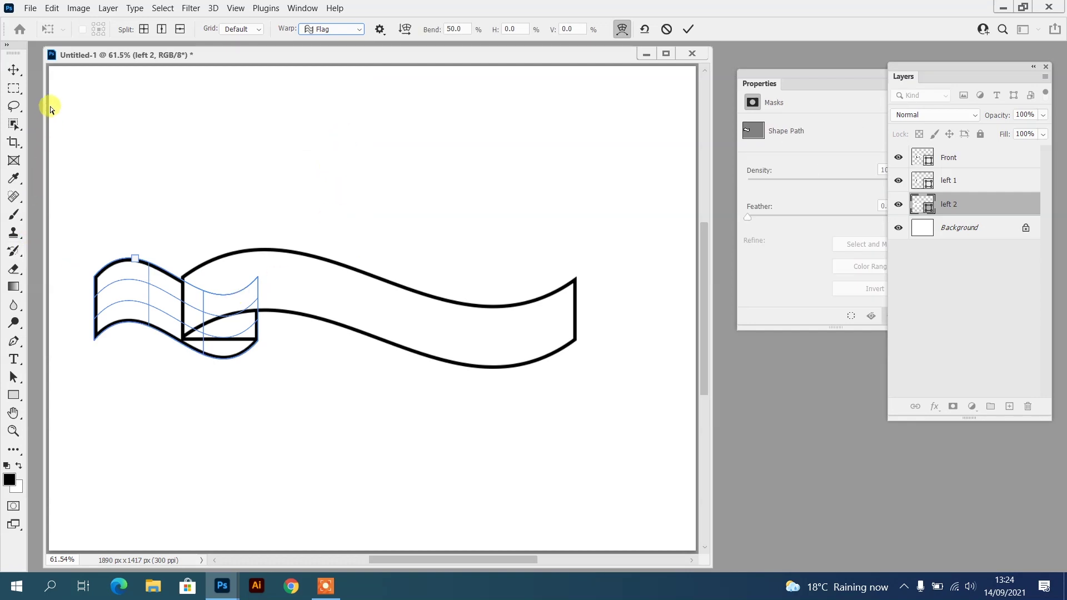
click(13, 71)
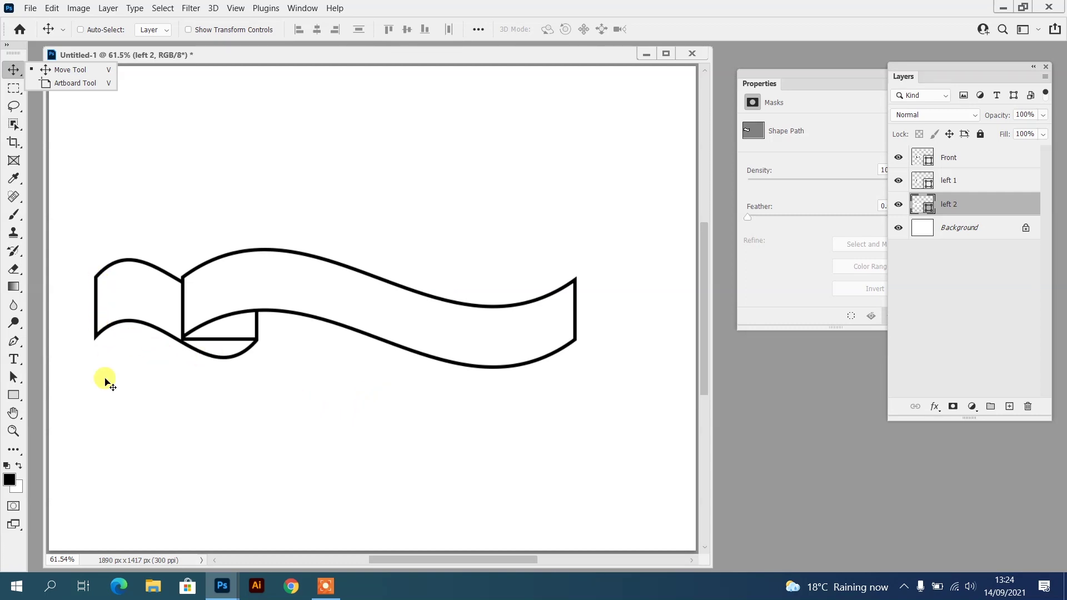
- Skew the warped left 2 tail so that its outer left edge slopes down below the Front ribbon
key(ctrl+t)
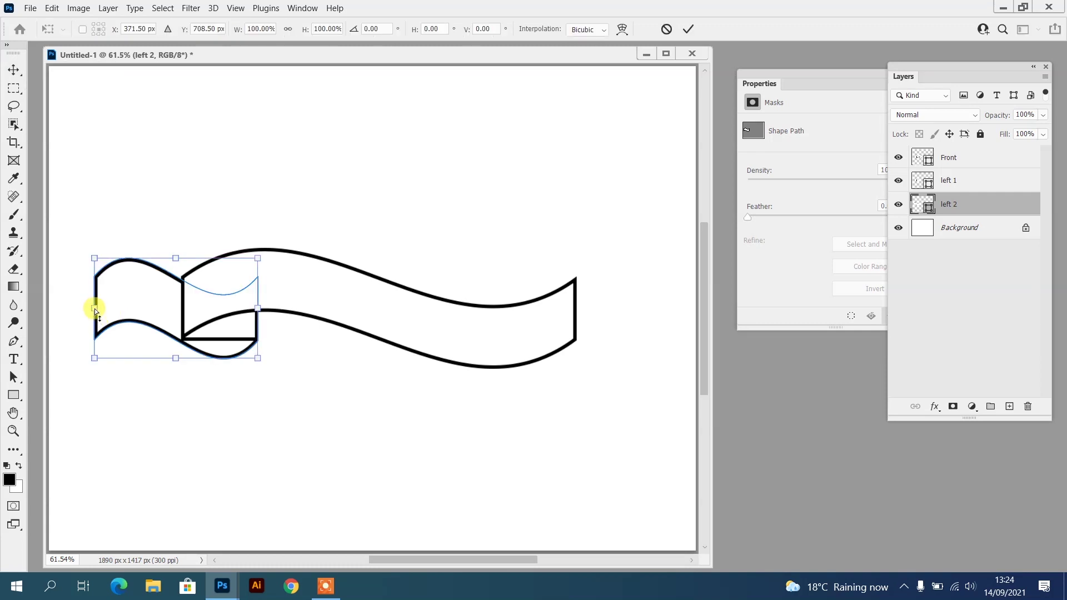
drag(95, 308, 101, 352)
key(Return)
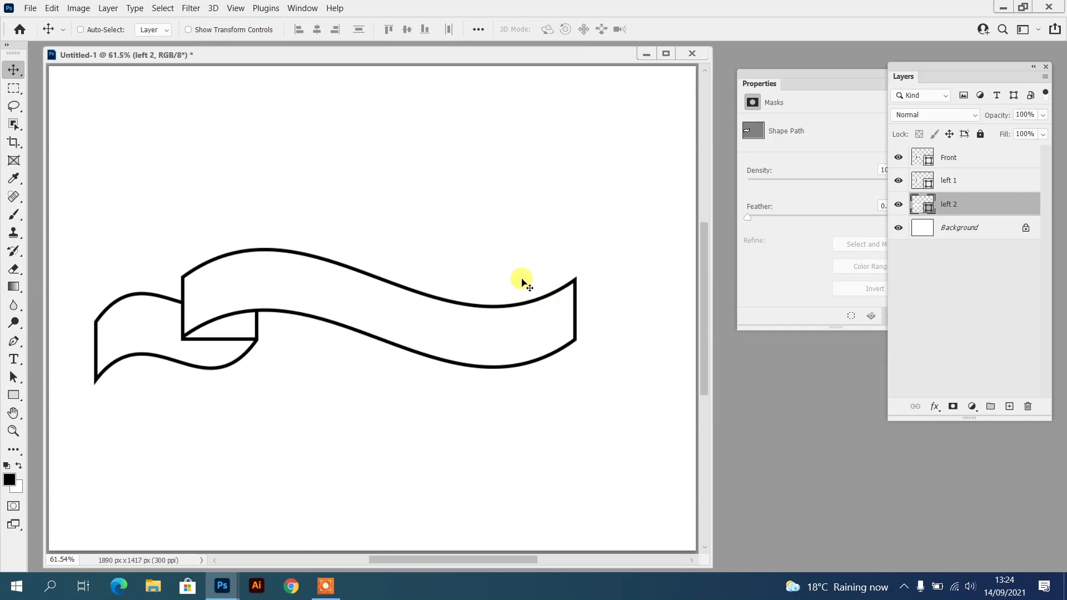
- Duplicate the left 1 and left 2 layers together and rotate the copies 180°
shift+click(995, 185)
drag(997, 184, 1009, 408)
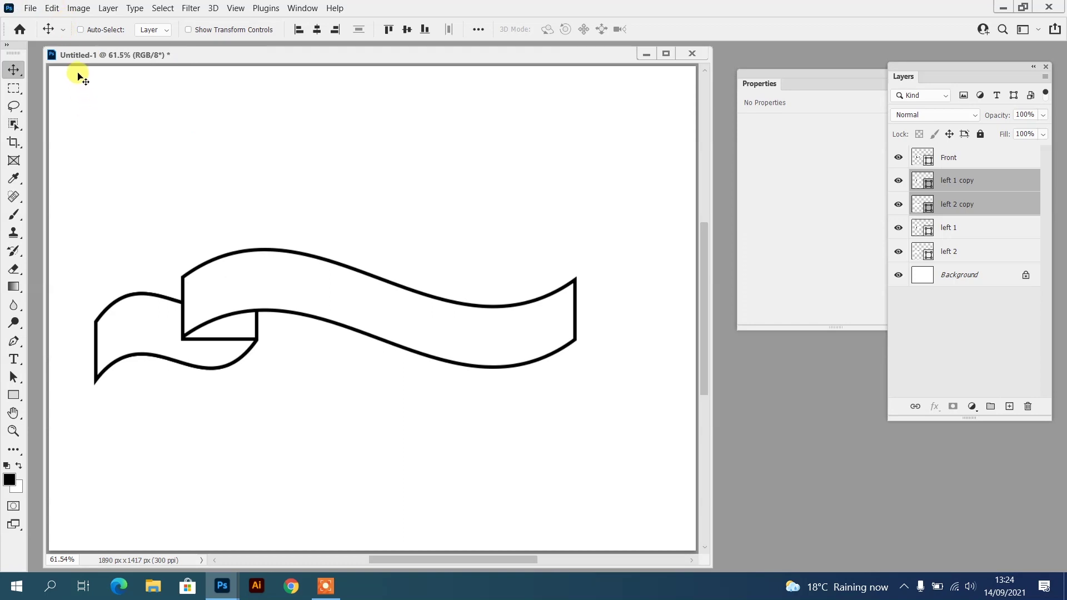
click(53, 9)
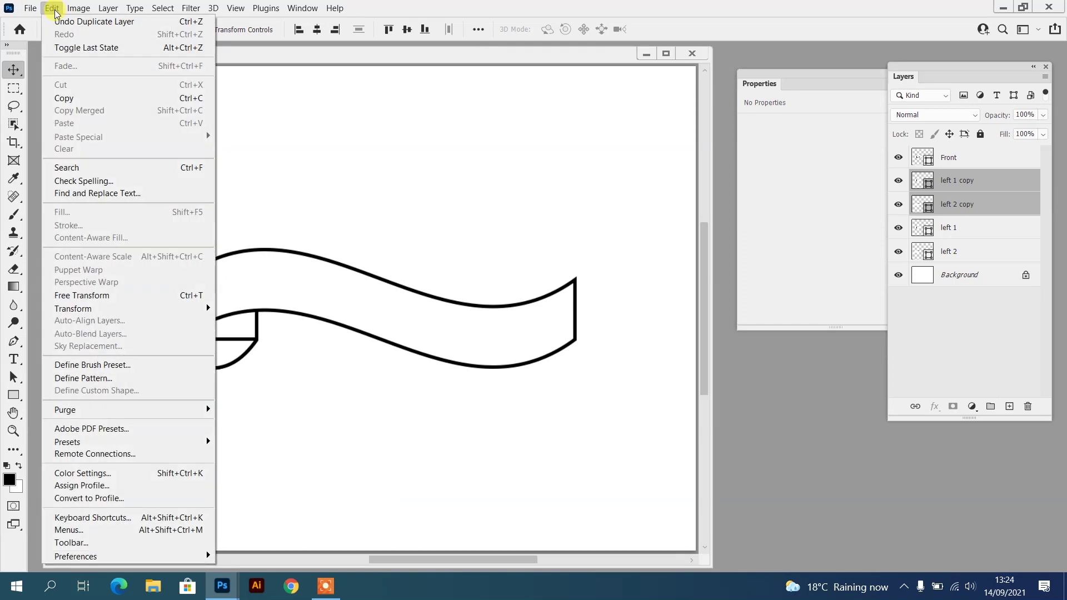
mouse_move(179, 310)
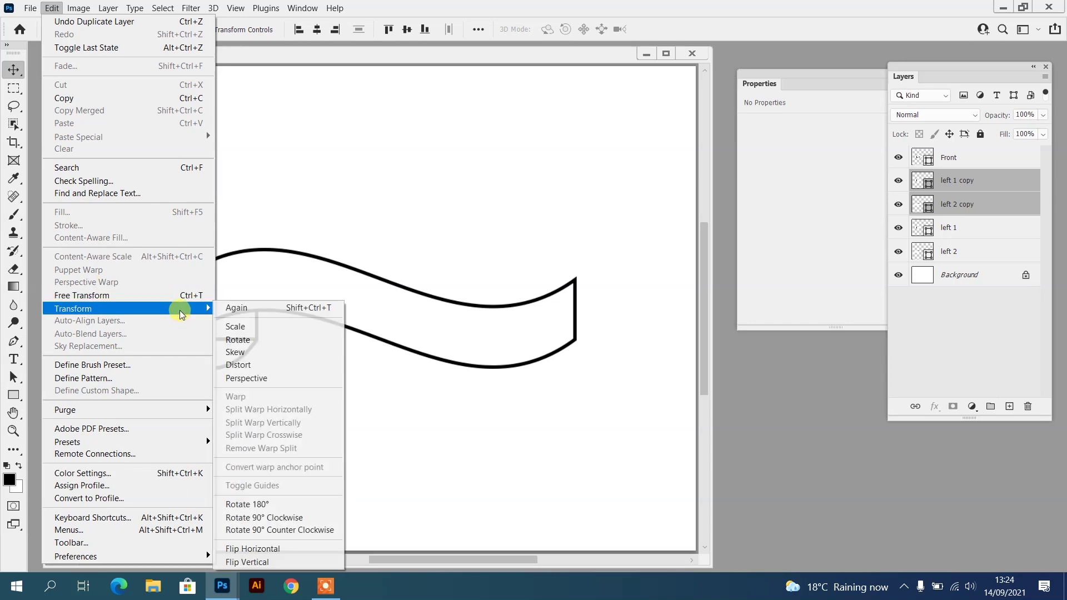
click(276, 504)
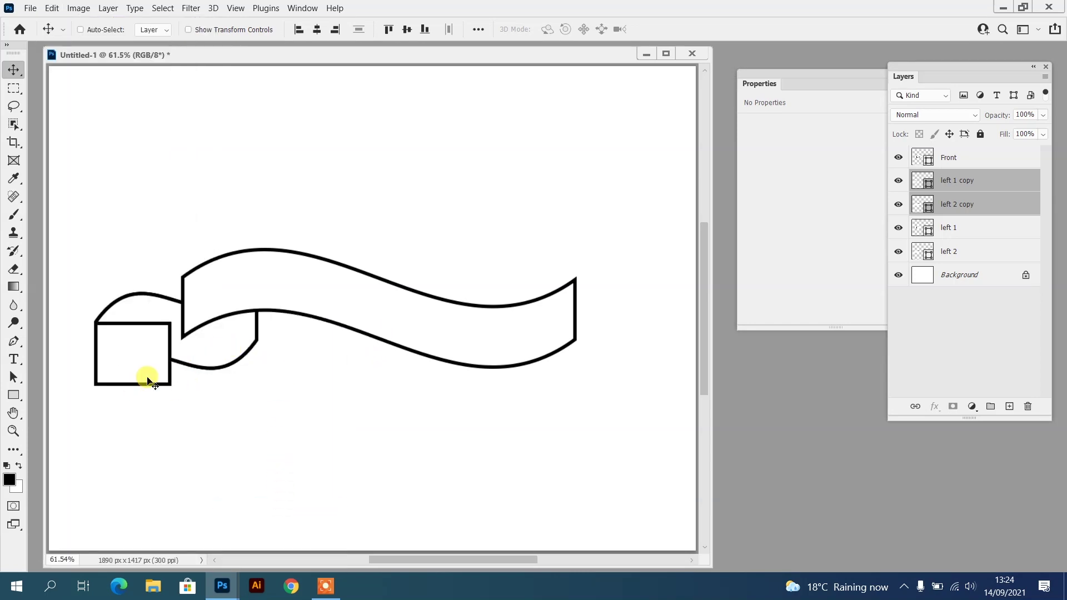
- Move the rotated tail copies to the right end of the Front ribbon and nudge them into alignment with its edge
drag(179, 349, 557, 321)
key(Left)
key(Left)
key(Left)
key(Left)
key(Left)
key(Left)
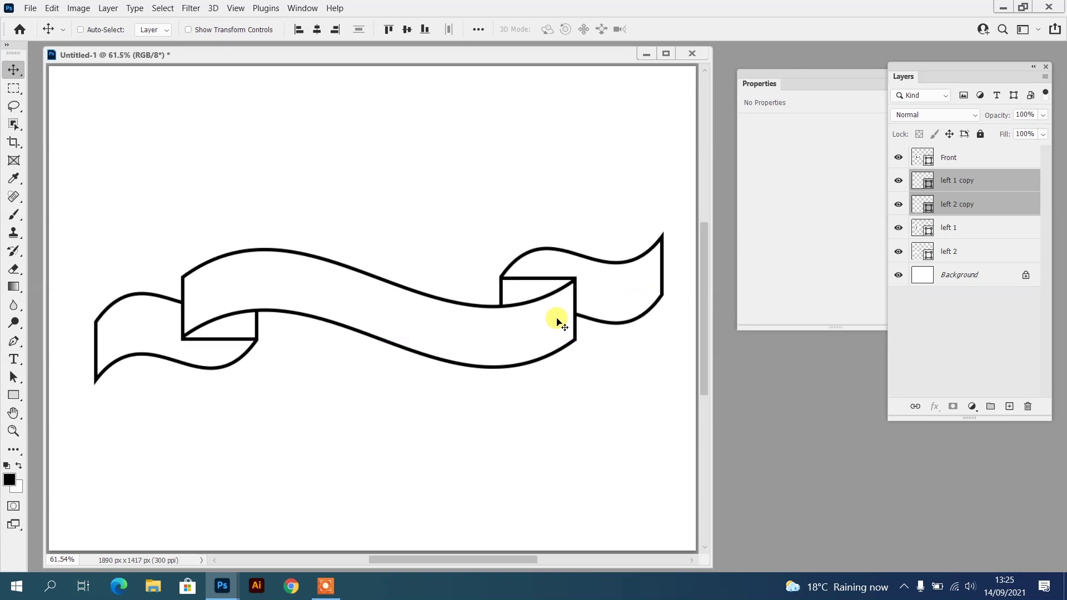
- Select all five ribbon layers from Front to left 2 and shift the whole banner slightly left on the canvas
click(980, 159)
shift+click(971, 255)
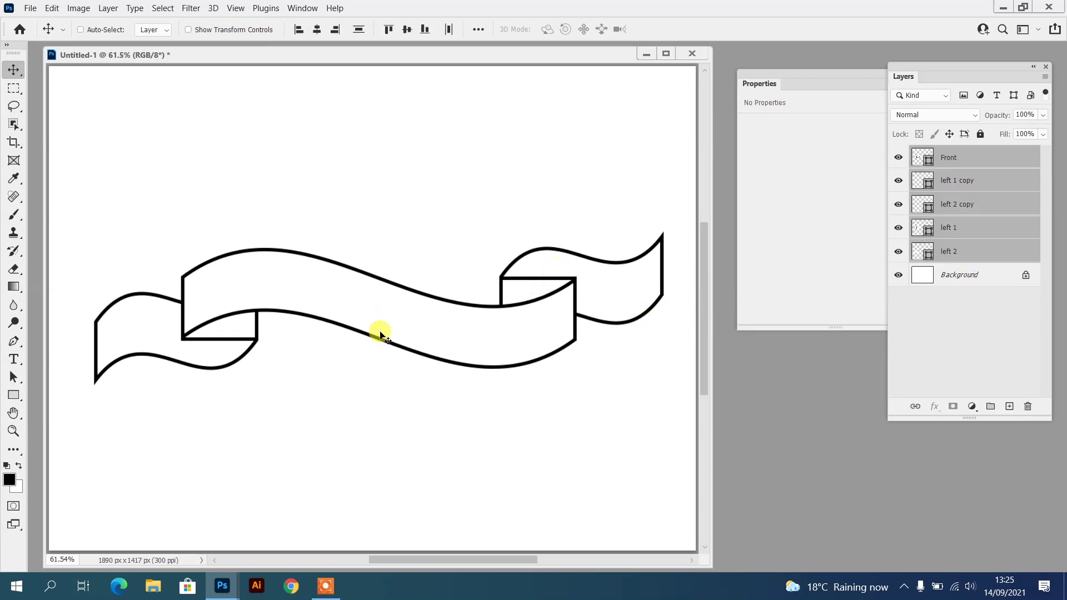
drag(409, 334, 403, 334)
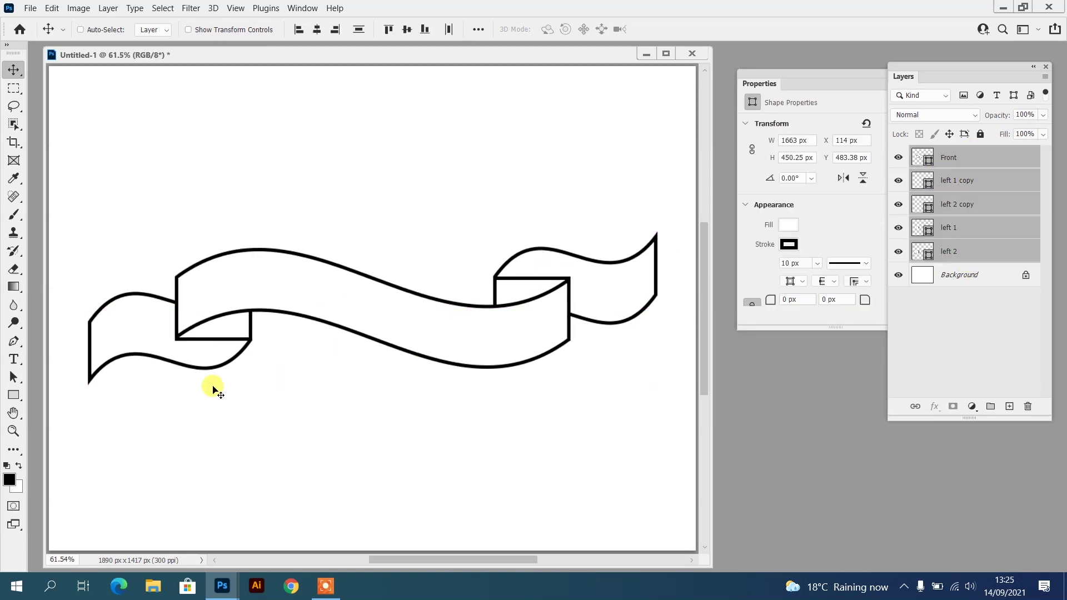